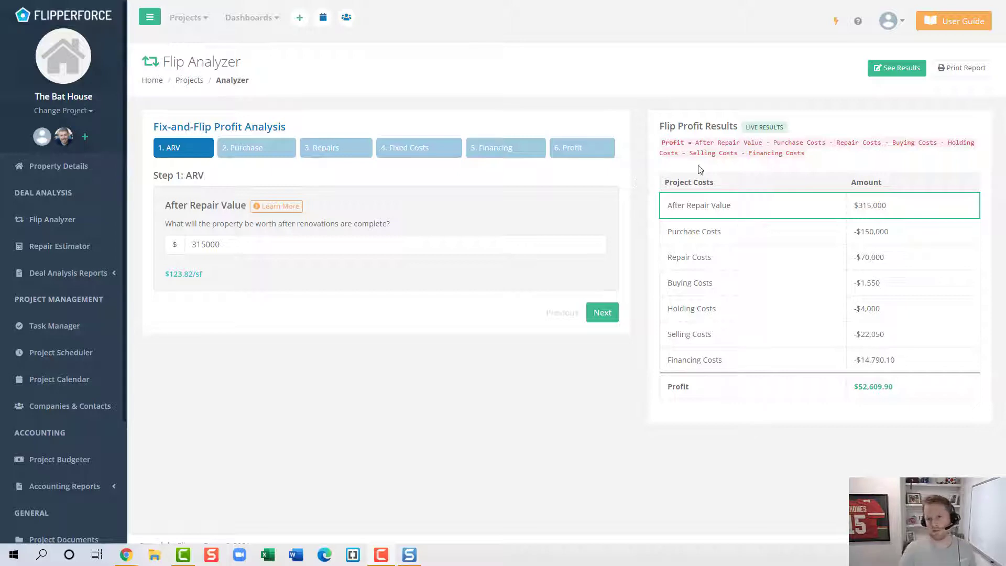
Open Analysis Settings from the account menu and select the Repair Costs lump sum value
{"action": "left_click", "coordinate": [902, 31]}
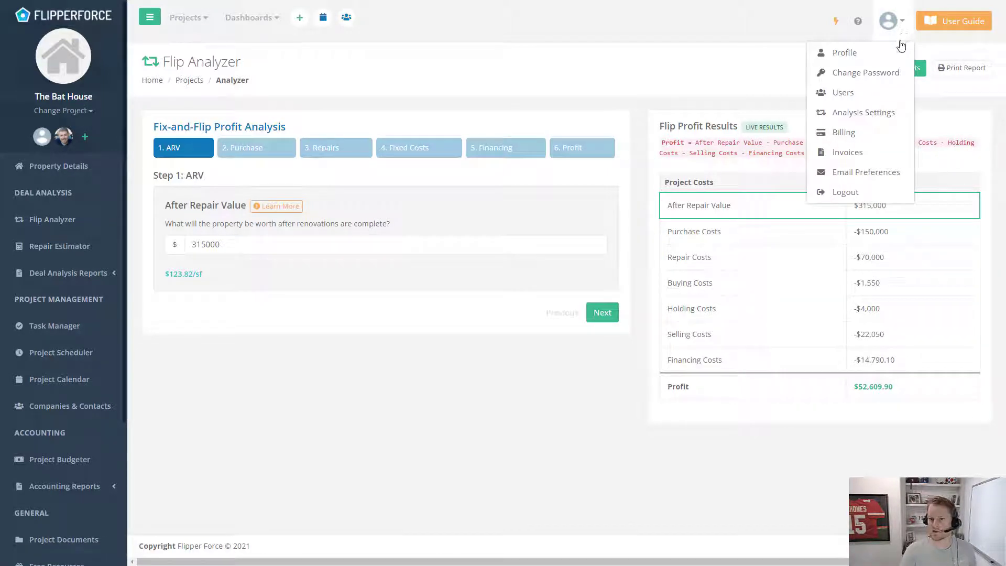
{"action": "left_click", "coordinate": [895, 114]}
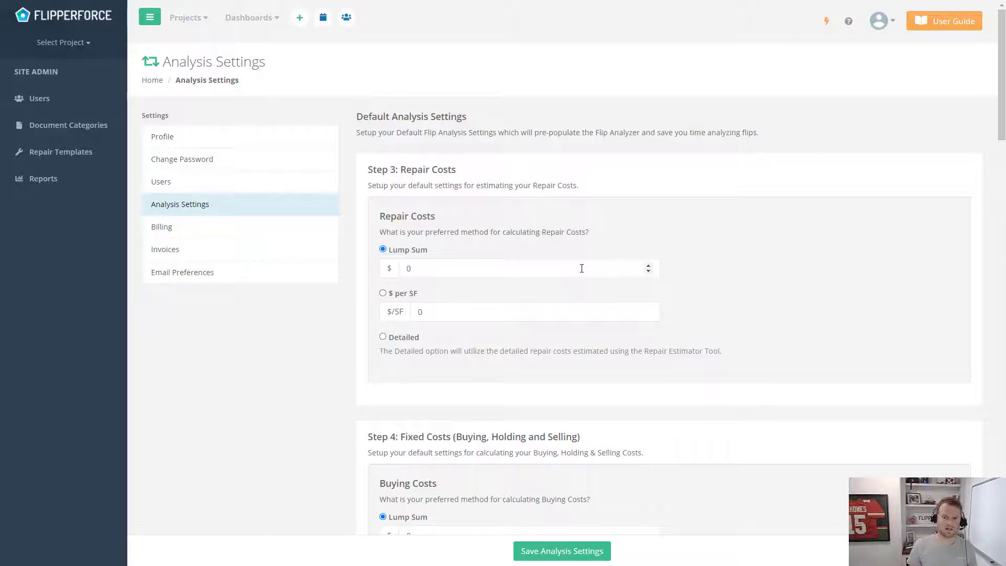
{"action": "left_click_drag", "start_coordinate": [545, 268], "coordinate": [395, 282]}
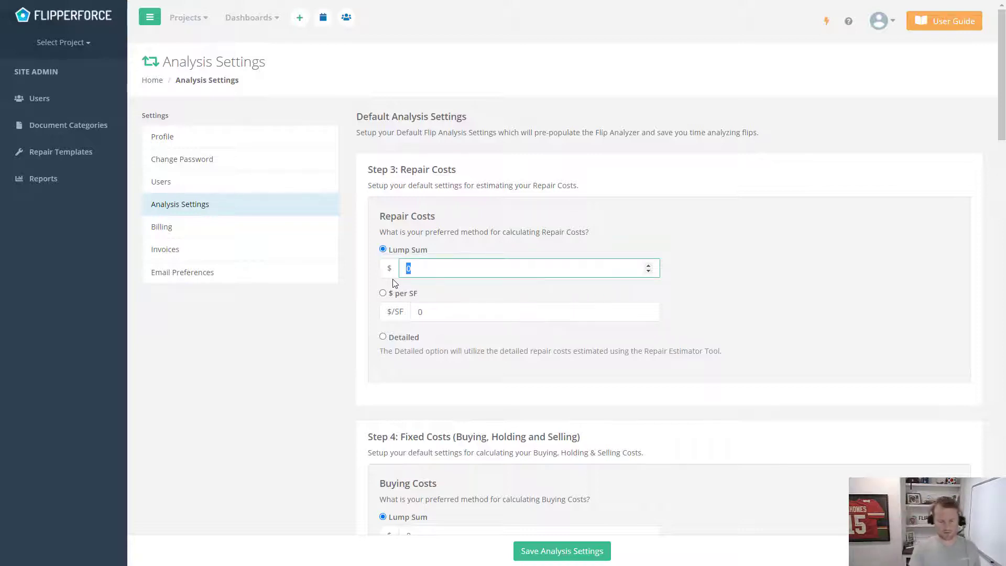
Set default repair costs to a $50,000 lump sum and $ per SF at 40, choosing $ per SF
{"action": "type", "text": "50000"}
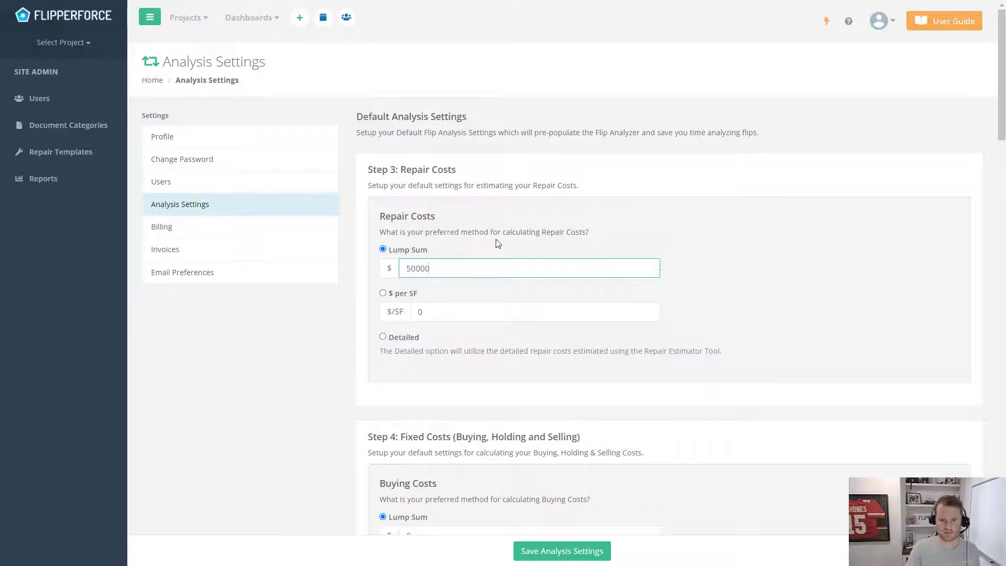
{"action": "left_click", "coordinate": [498, 243]}
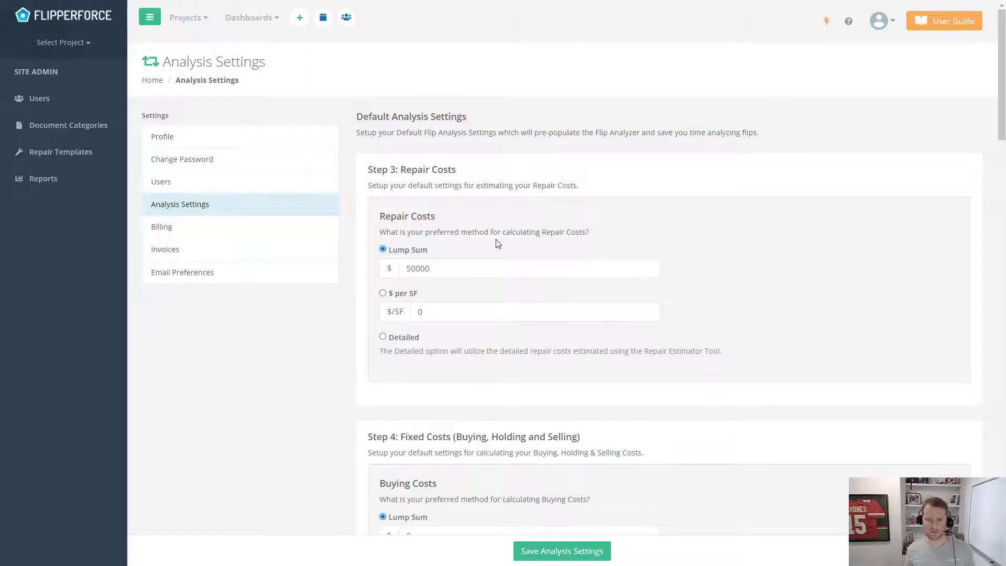
{"action": "left_click", "coordinate": [383, 293]}
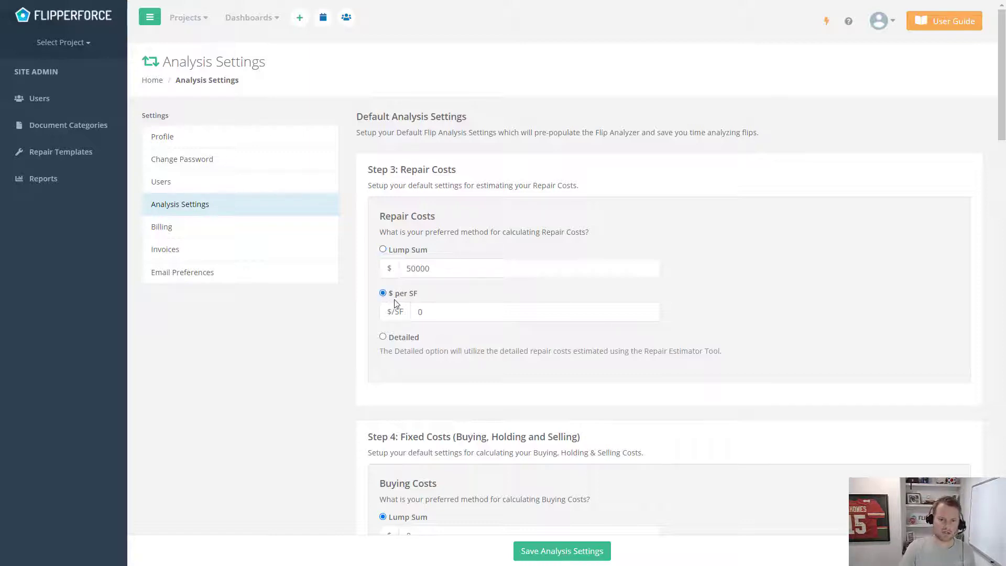
{"action": "left_click", "coordinate": [489, 315]}
{"action": "double_click", "coordinate": [490, 315]}
{"action": "type", "text": "40"}
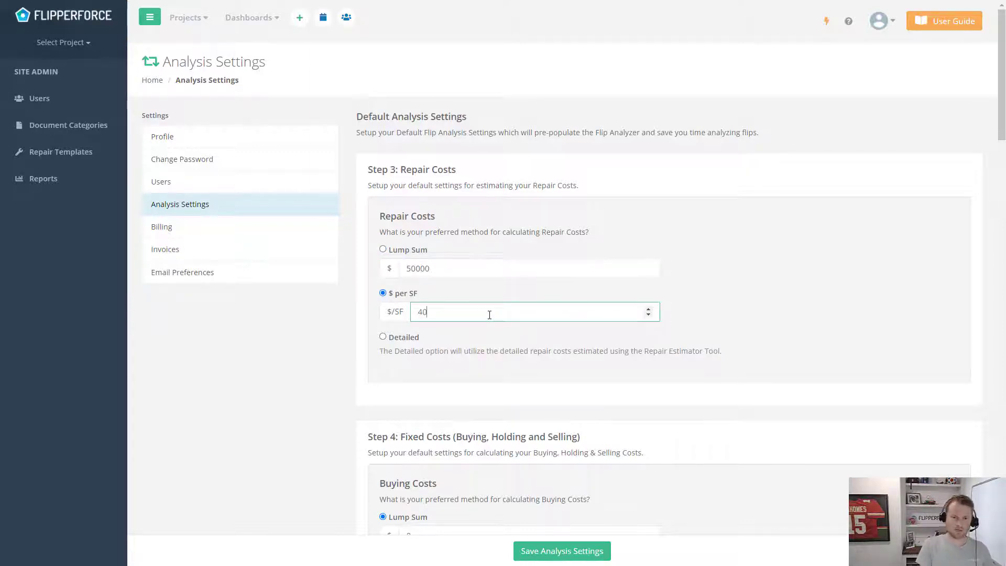
{"action": "left_click", "coordinate": [522, 299]}
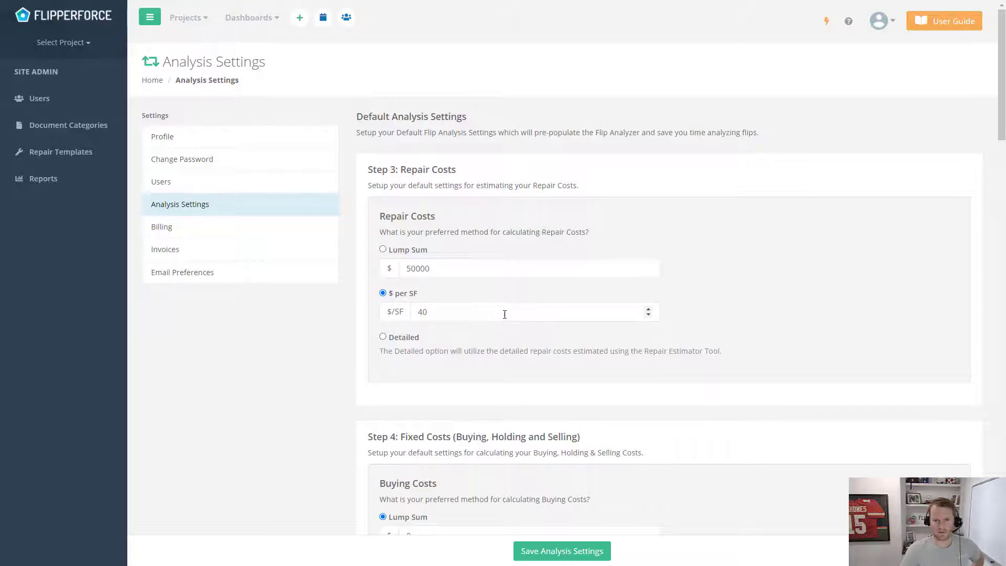
Enter default buying costs of 2000 lump sum and 2 % of purchase
{"action": "scroll", "coordinate": [567, 329], "scroll_direction": "down", "scroll_amount": 3}
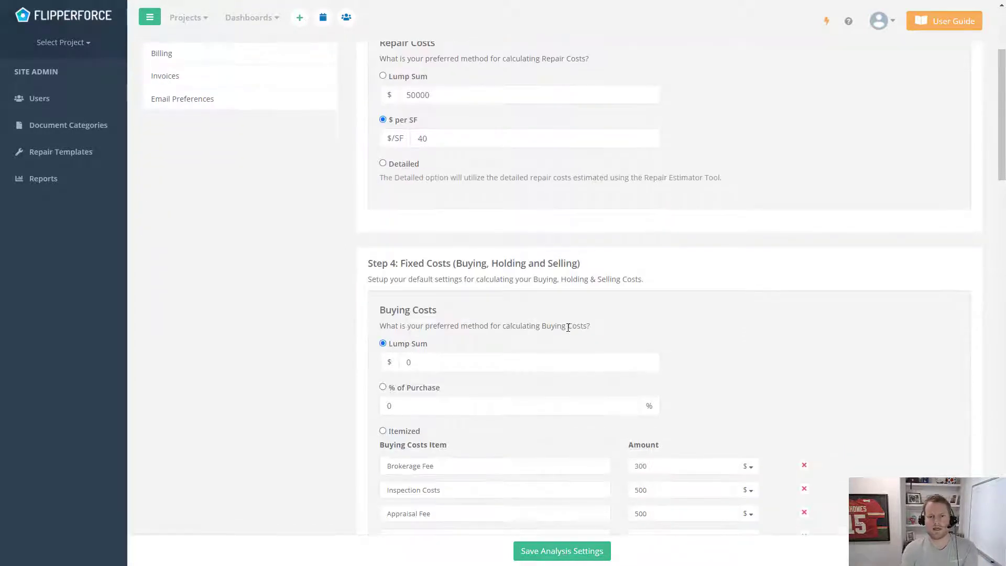
{"action": "scroll", "coordinate": [567, 328], "scroll_direction": "down", "scroll_amount": 2}
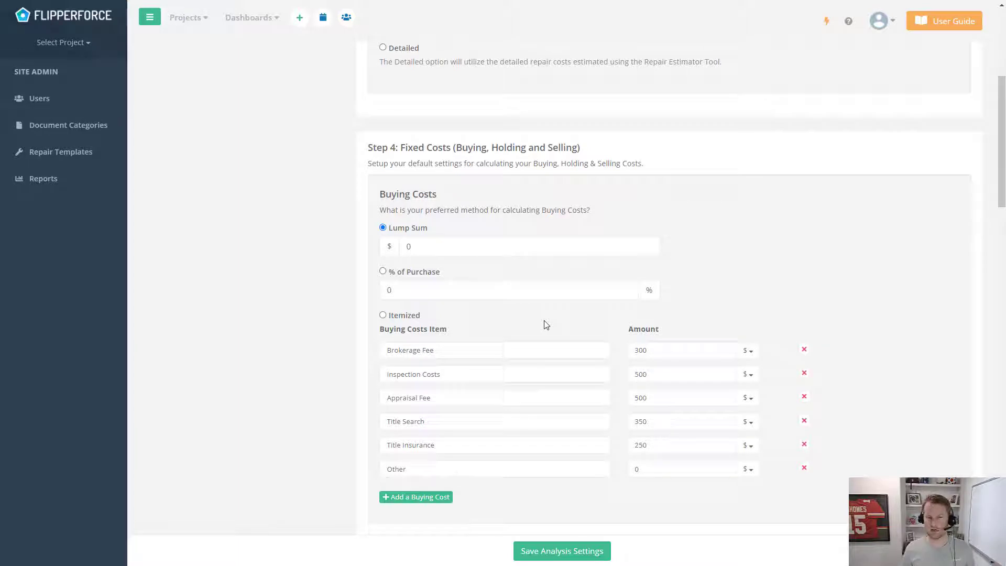
{"action": "left_click", "coordinate": [419, 247]}
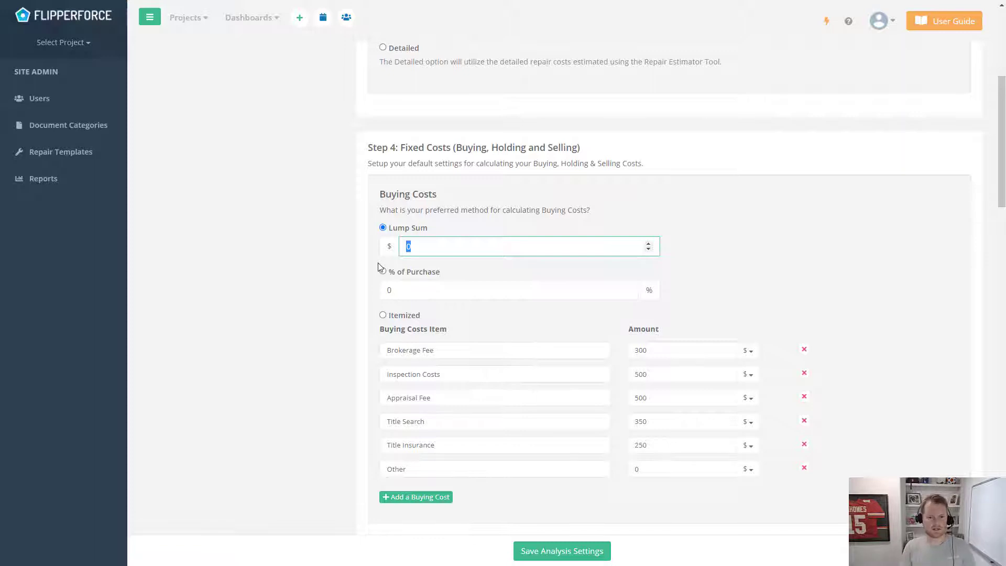
{"action": "type", "text": "2000"}
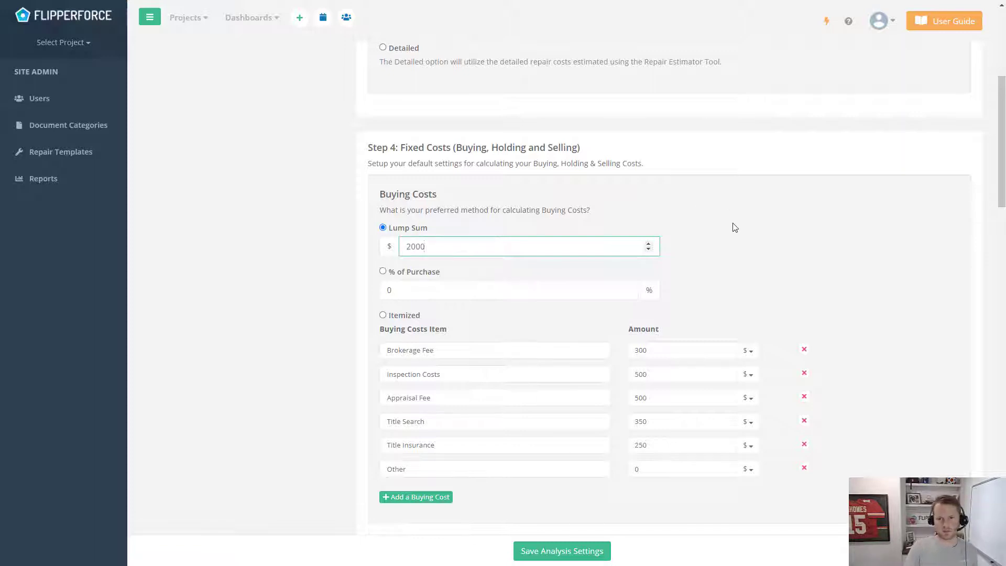
{"action": "left_click", "coordinate": [734, 226]}
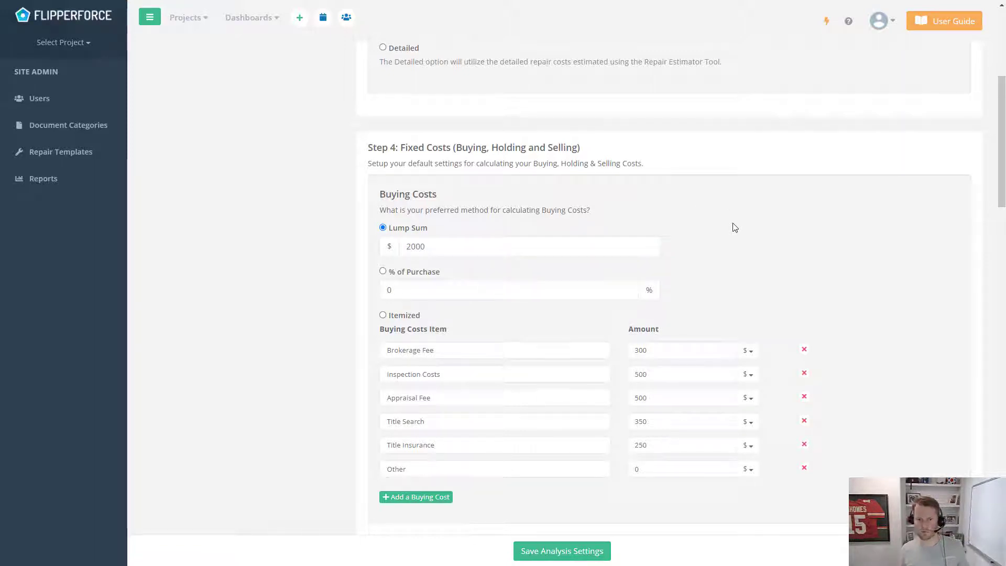
{"action": "left_click", "coordinate": [419, 289]}
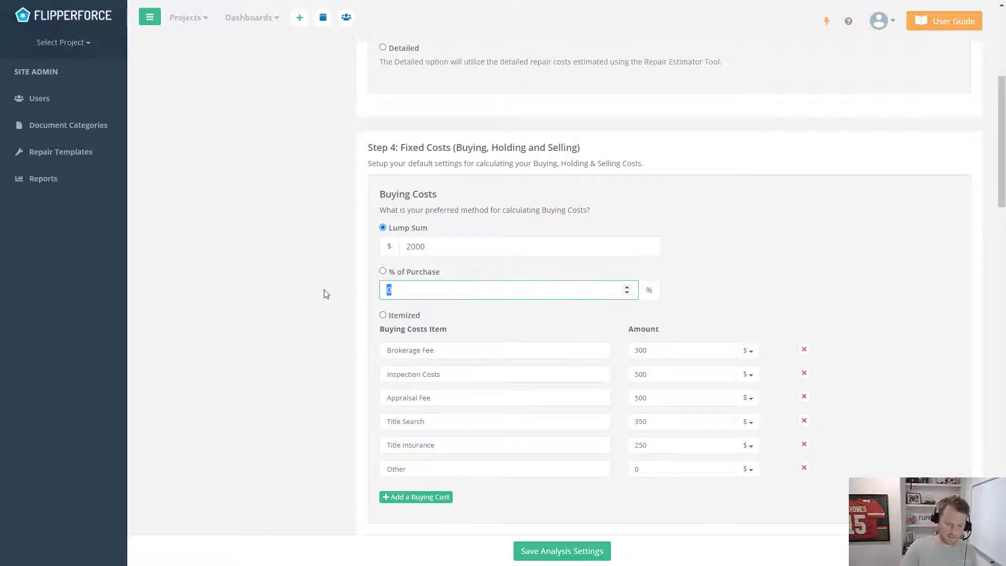
{"action": "type", "text": "2"}
{"action": "left_click", "coordinate": [855, 276]}
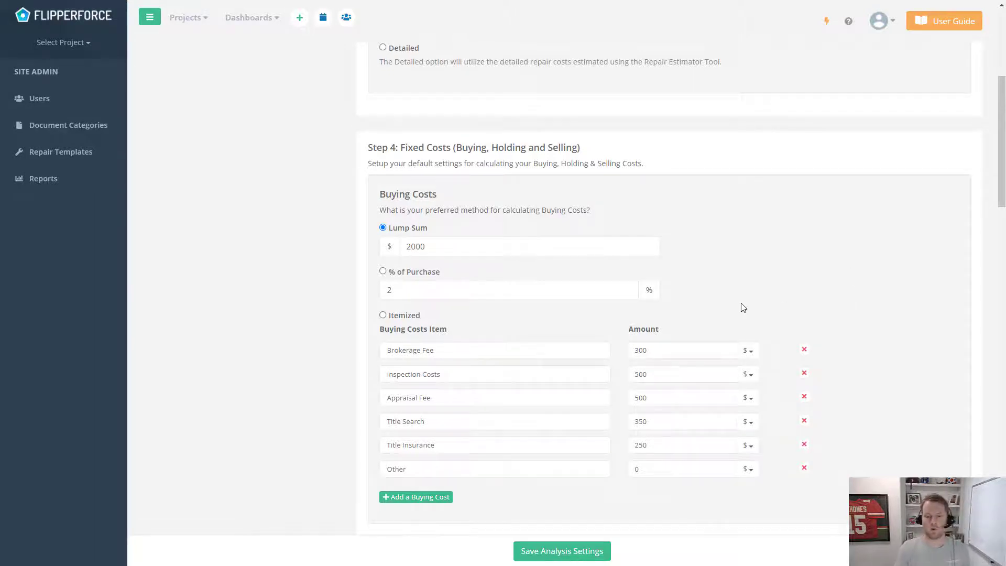
Set itemized buying costs Title Search to 500 and Other to 250, and add a blank row
{"action": "scroll", "coordinate": [733, 314], "scroll_direction": "down", "scroll_amount": 2}
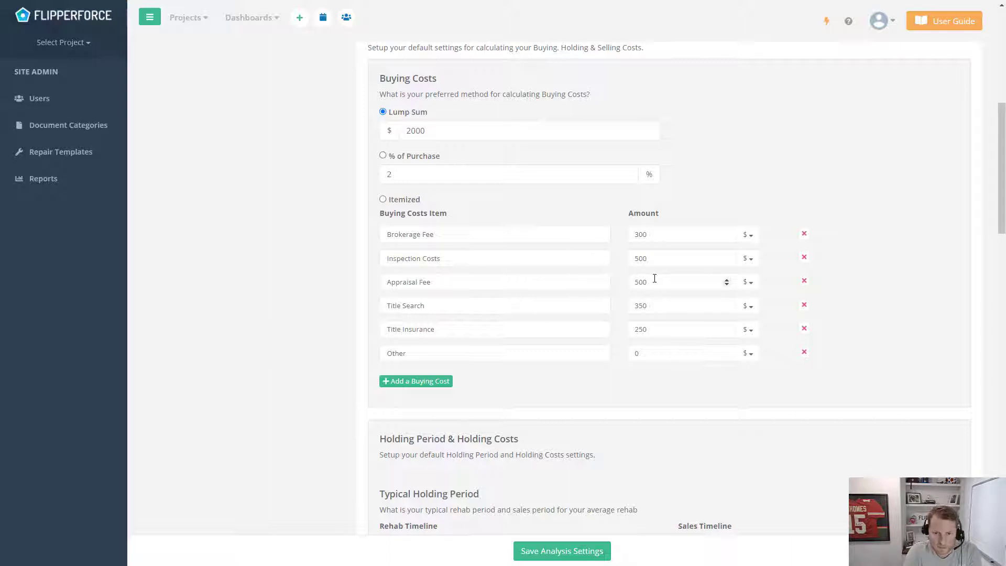
{"action": "double_click", "coordinate": [652, 300]}
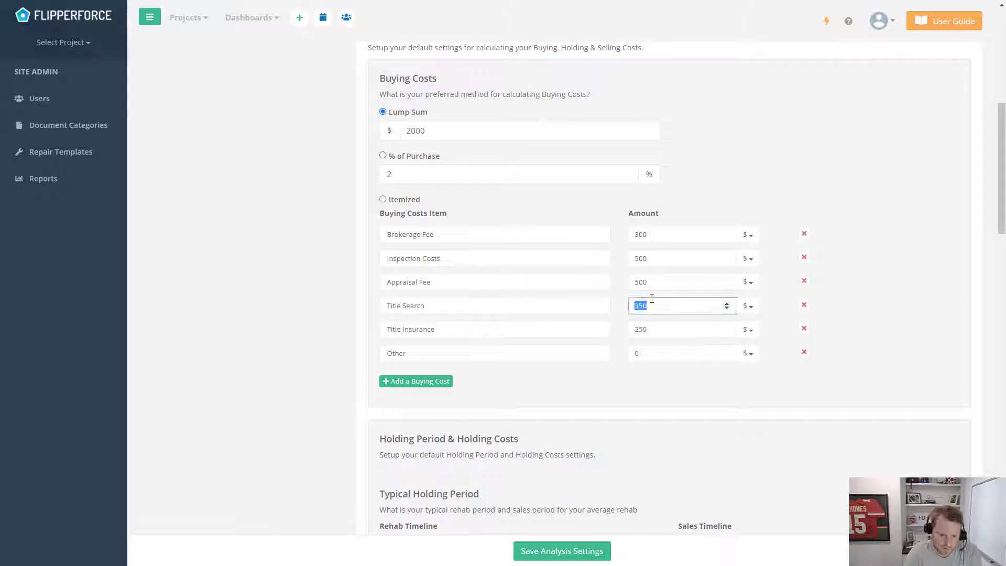
{"action": "type", "text": "50"}
{"action": "key", "text": "BackSpace"}
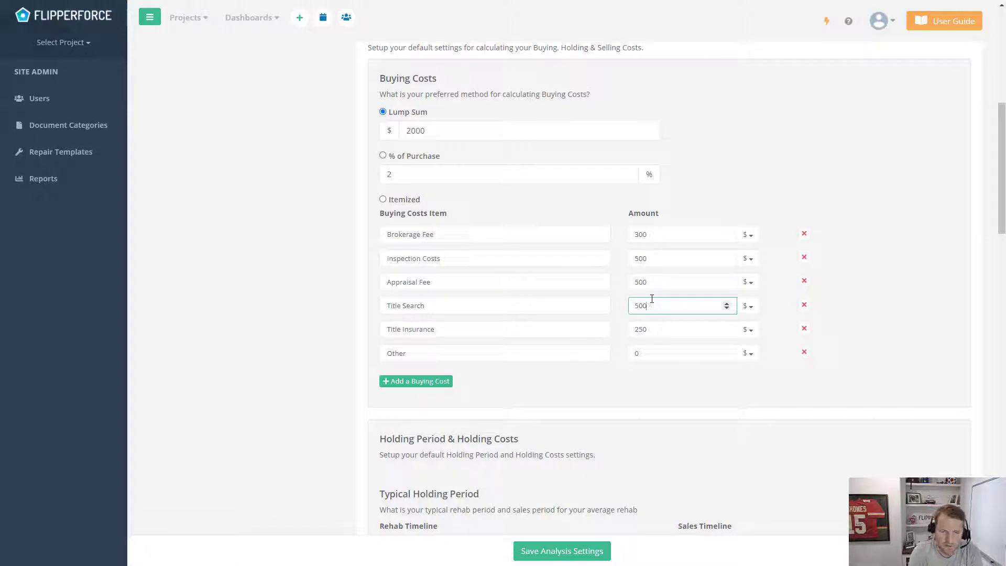
{"action": "left_click", "coordinate": [636, 393]}
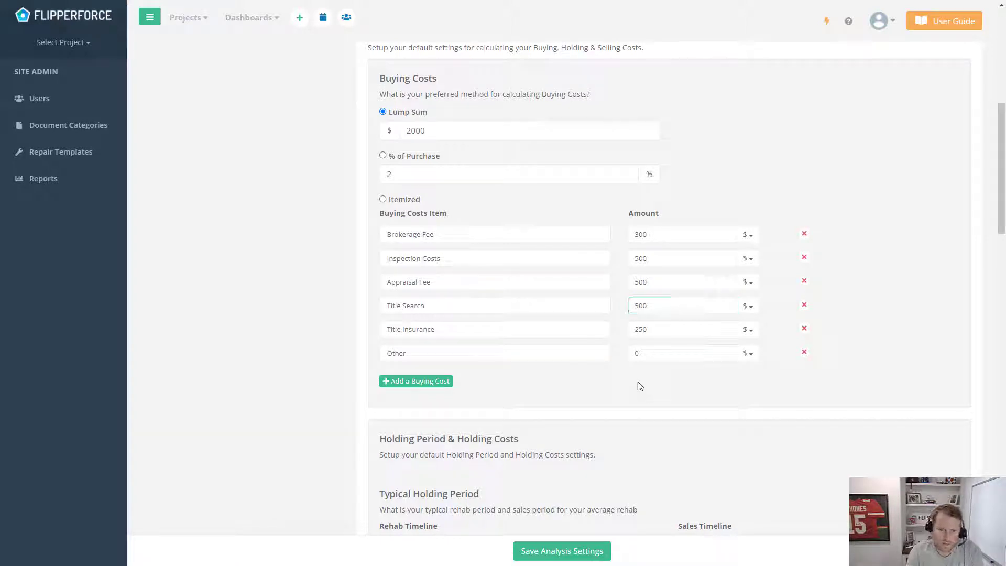
{"action": "left_click", "coordinate": [521, 352]}
{"action": "left_click", "coordinate": [643, 351]}
{"action": "type", "text": "250"}
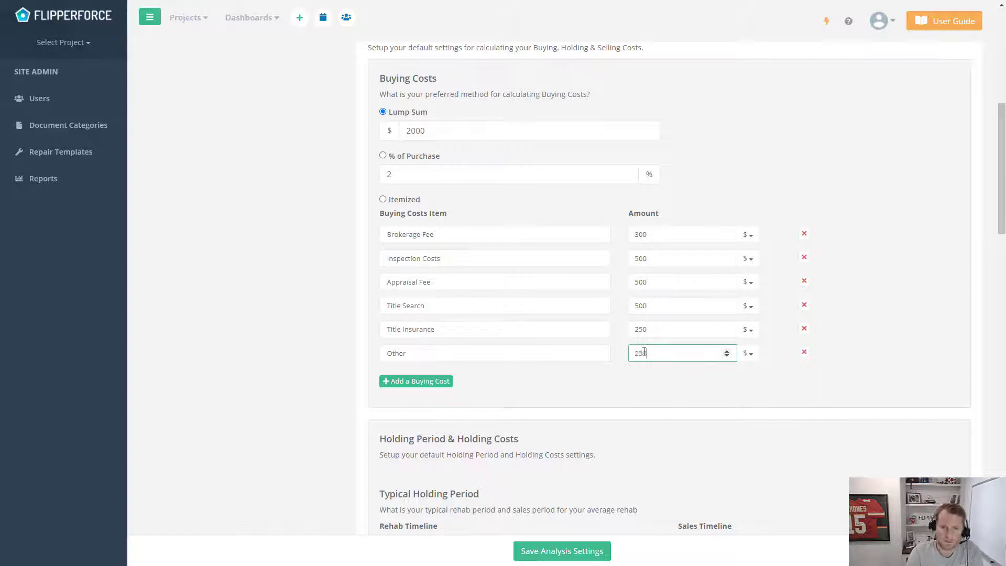
{"action": "left_click", "coordinate": [426, 381]}
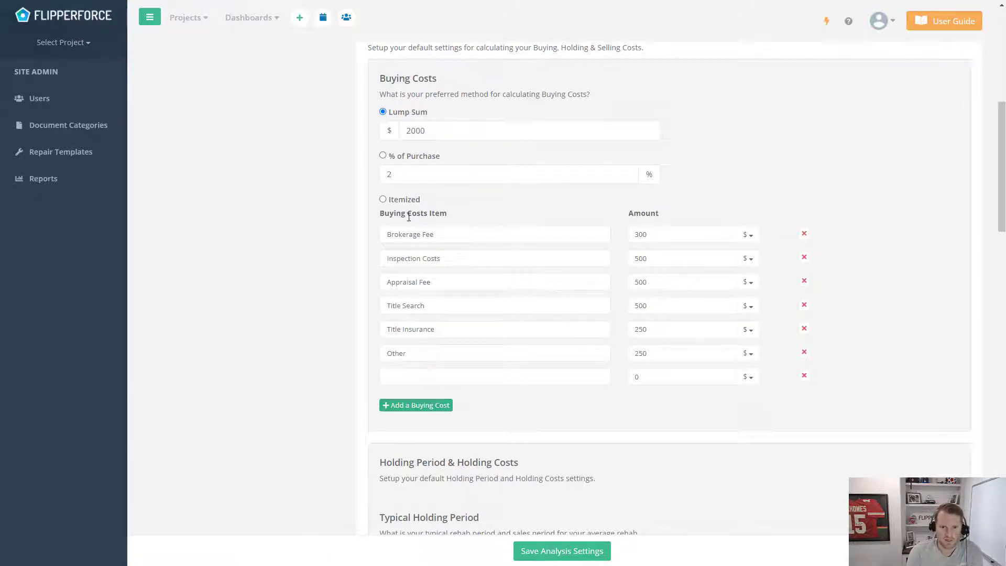
Make Itemized the default buying cost method
{"action": "left_click", "coordinate": [408, 199]}
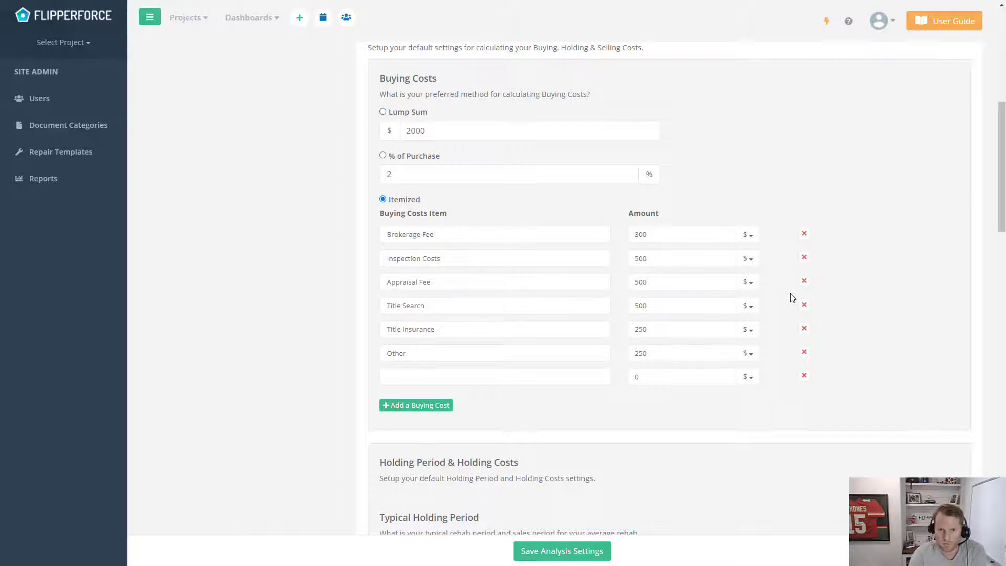
{"action": "scroll", "coordinate": [789, 295], "scroll_direction": "down", "scroll_amount": 1}
{"action": "scroll", "coordinate": [783, 298], "scroll_direction": "up", "scroll_amount": 1}
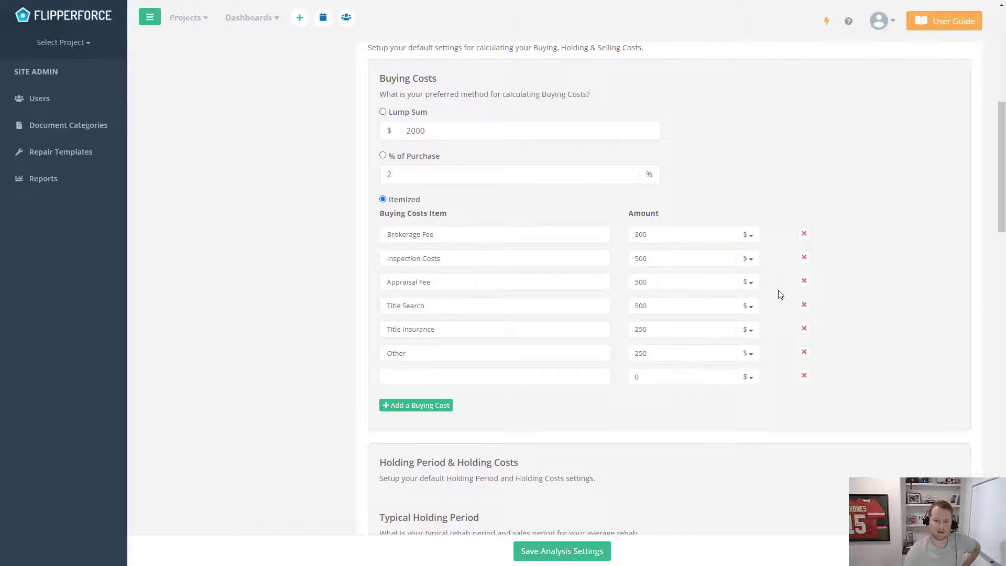
{"action": "scroll", "coordinate": [776, 294], "scroll_direction": "down", "scroll_amount": 1}
{"action": "scroll", "coordinate": [755, 299], "scroll_direction": "down", "scroll_amount": 4}
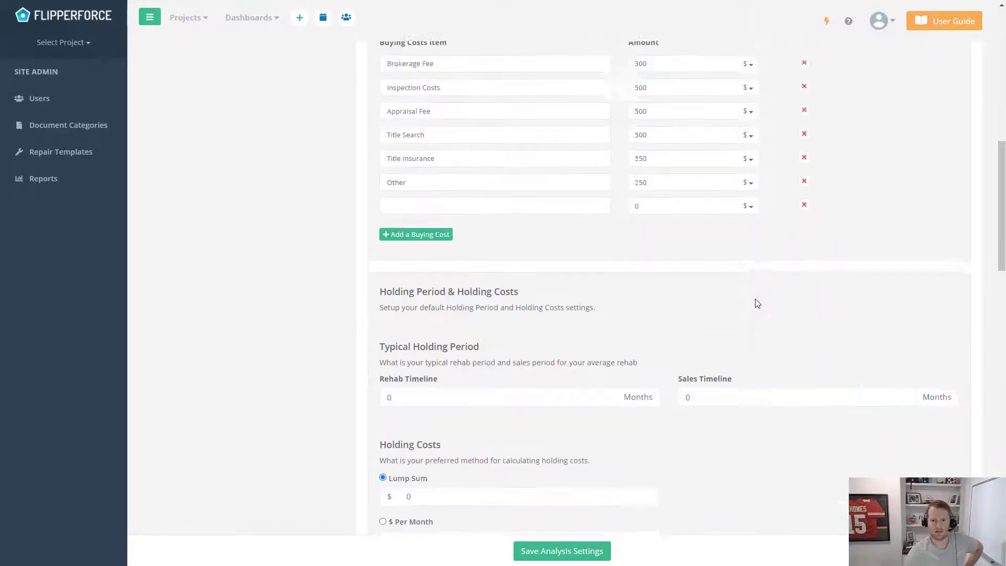
Set the holding period to a 3-month rehab timeline and 2-month sales timeline
{"action": "scroll", "coordinate": [756, 304], "scroll_direction": "down", "scroll_amount": 1}
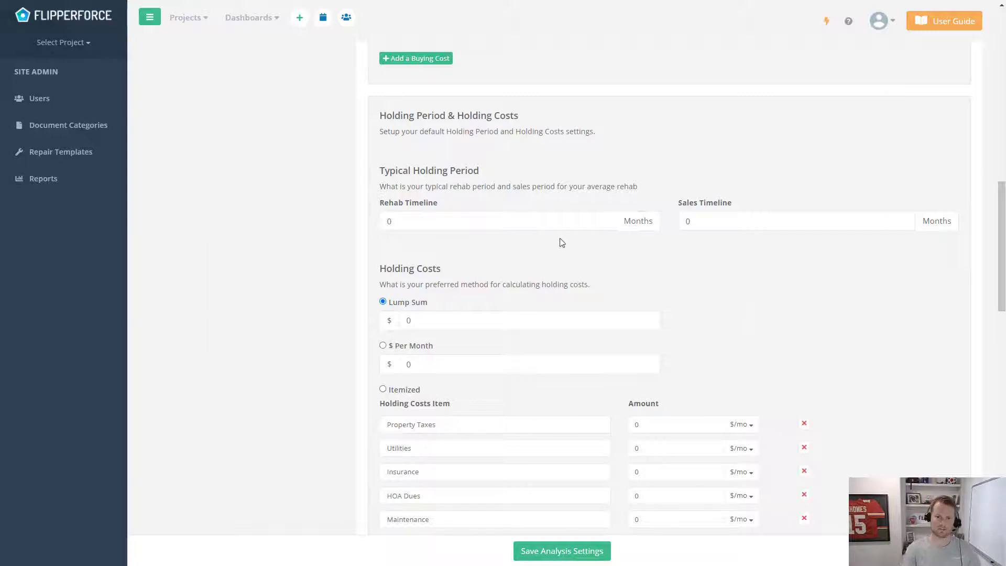
{"action": "left_click_drag", "start_coordinate": [555, 221], "coordinate": [361, 224]}
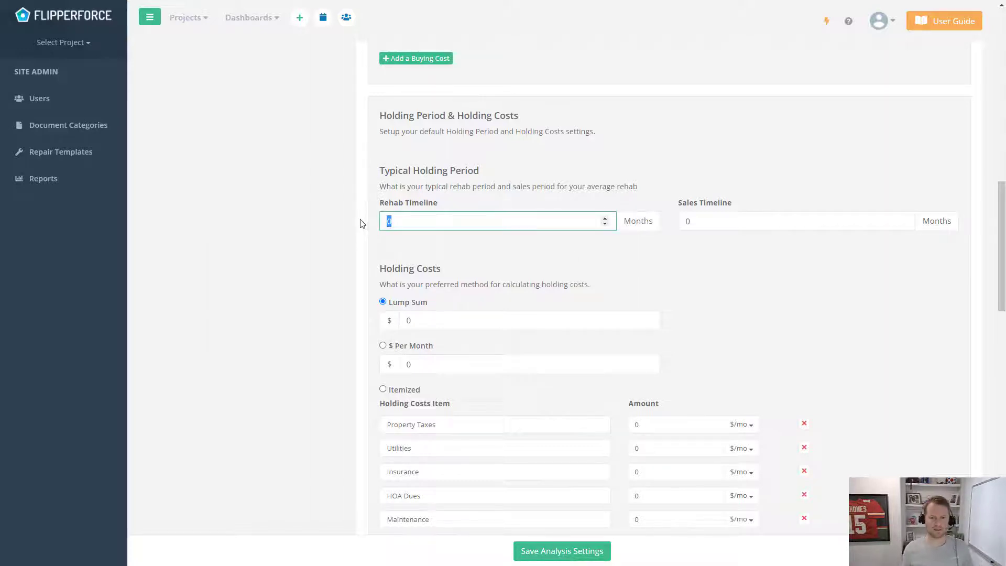
{"action": "type", "text": "3"}
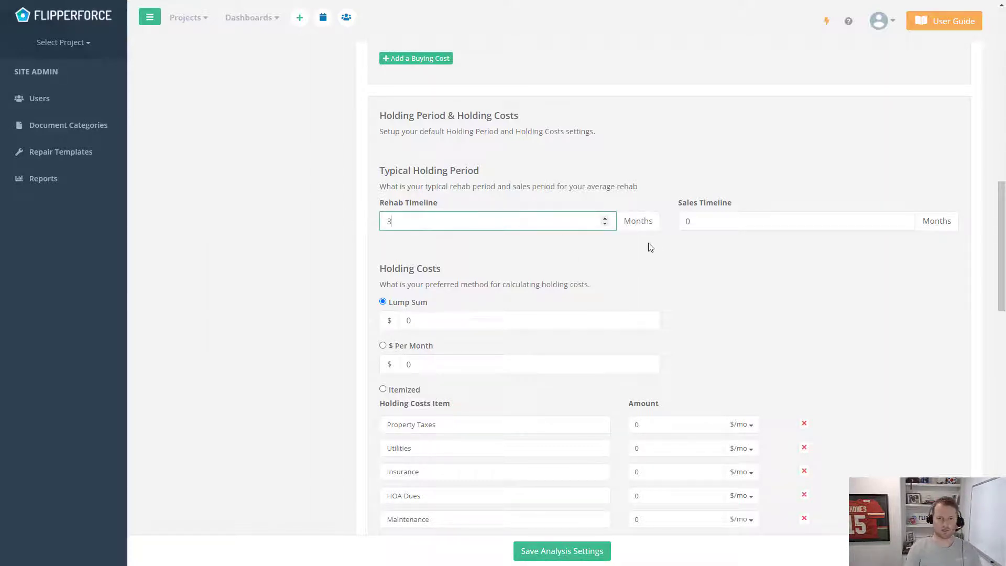
{"action": "left_click", "coordinate": [681, 267]}
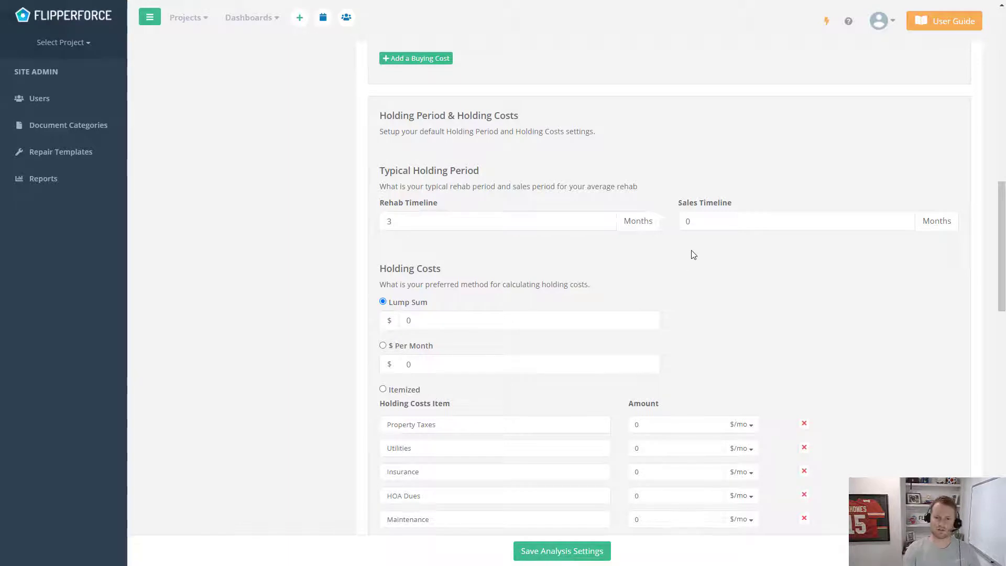
{"action": "left_click", "coordinate": [719, 221]}
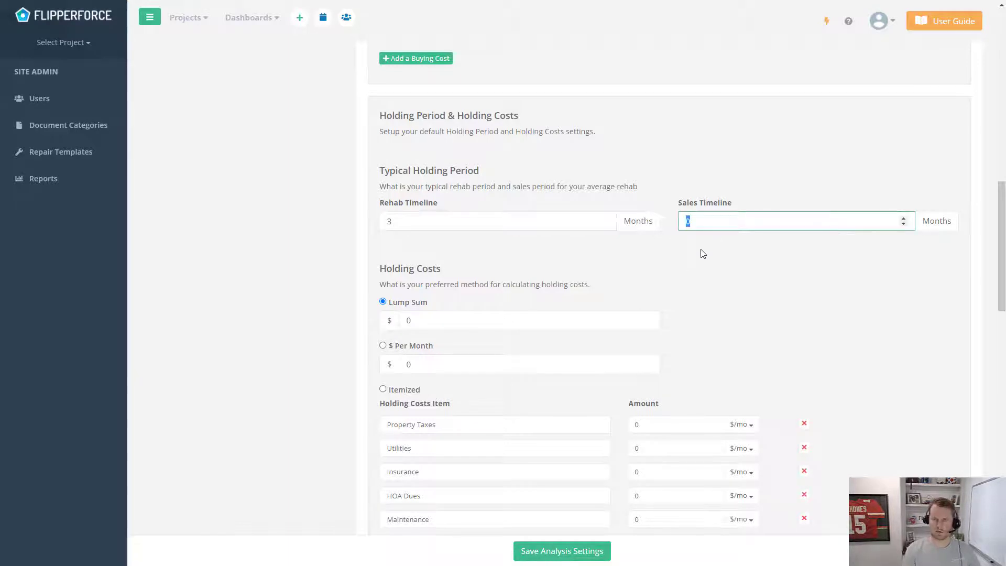
{"action": "type", "text": "2"}
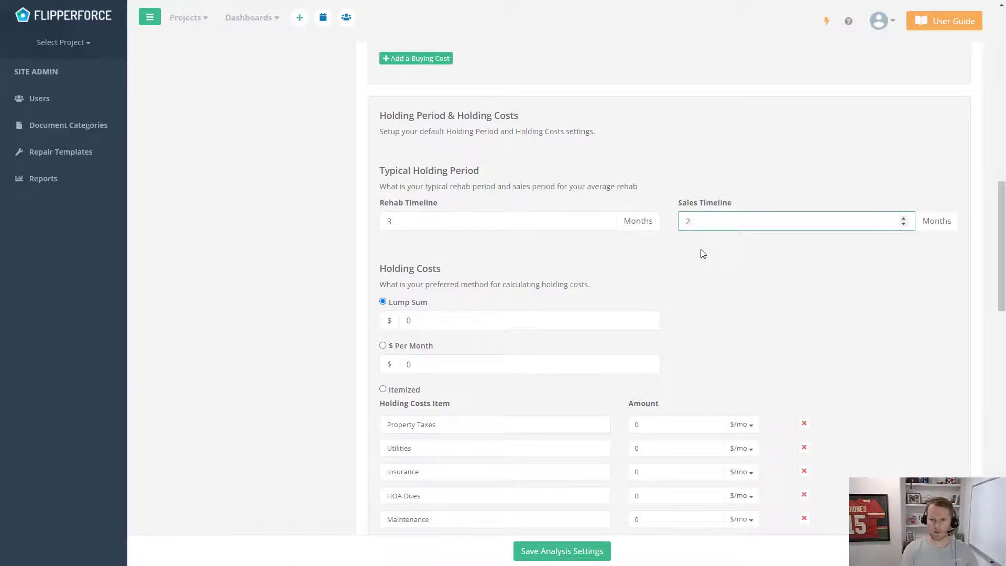
{"action": "left_click", "coordinate": [694, 240]}
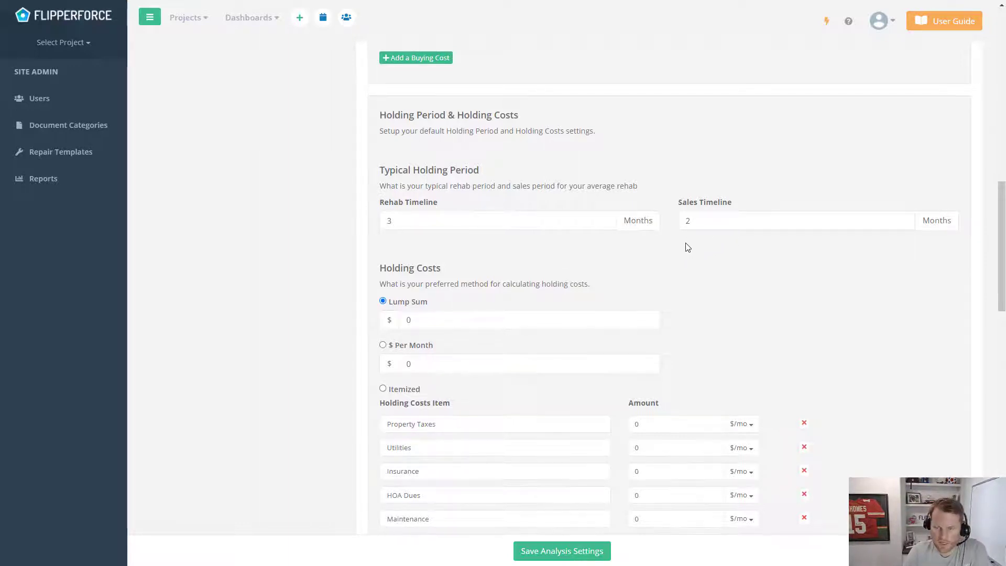
{"action": "scroll", "coordinate": [687, 247], "scroll_direction": "down", "scroll_amount": 2}
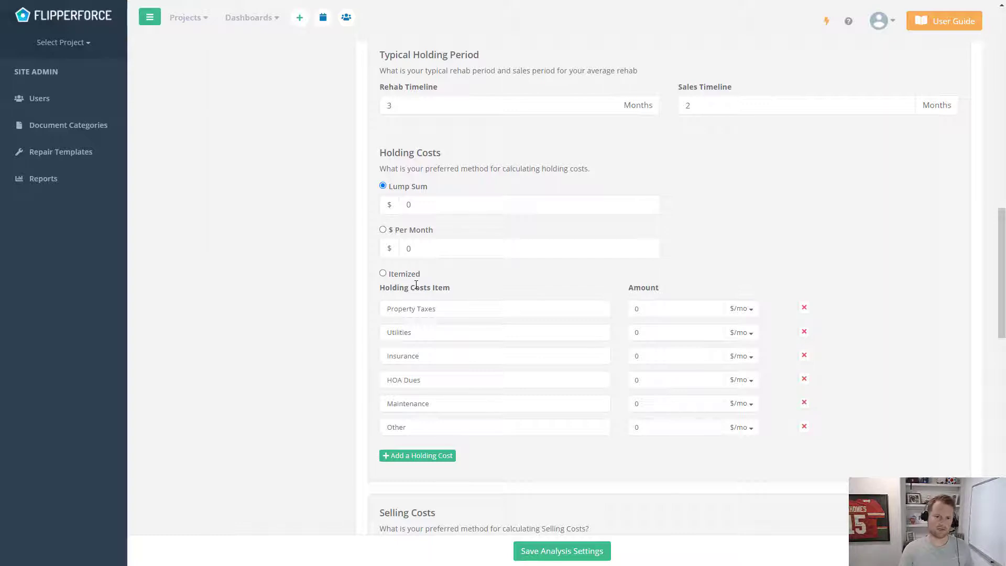
Enter holding costs of 3000 lump sum and 750 per month
{"action": "left_click", "coordinate": [413, 206]}
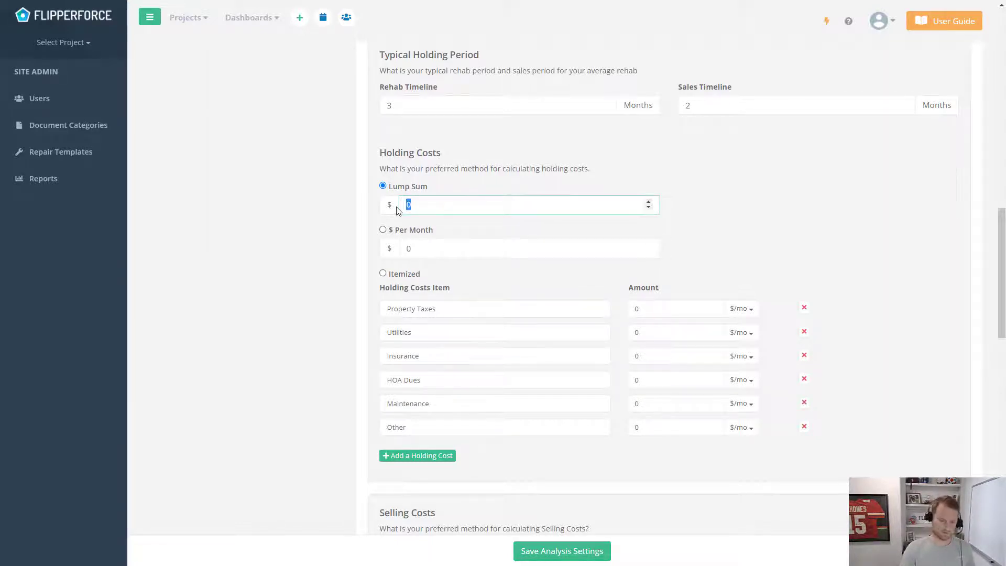
{"action": "type", "text": "3000"}
{"action": "left_click", "coordinate": [763, 187]}
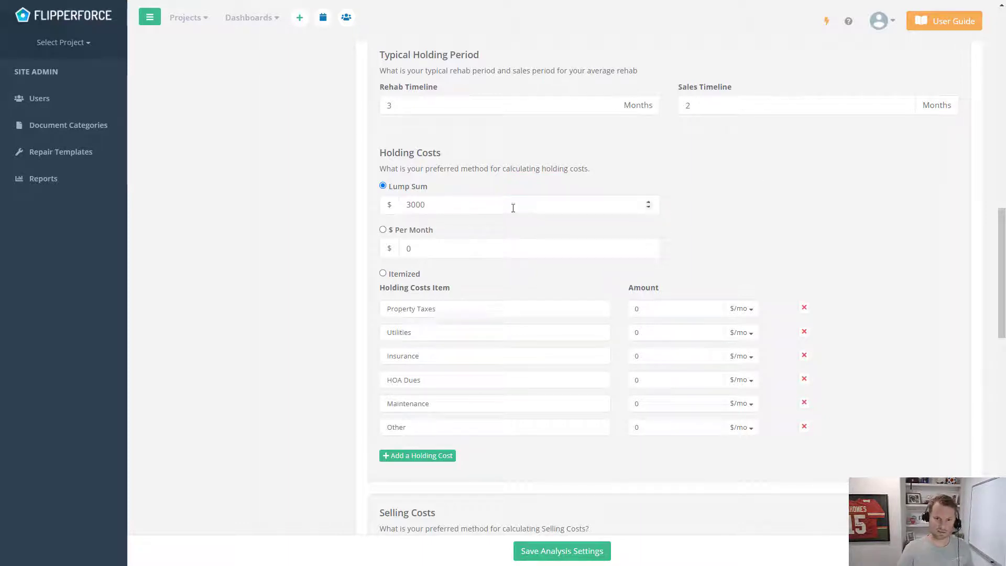
{"action": "left_click", "coordinate": [382, 230]}
{"action": "left_click", "coordinate": [447, 246]}
{"action": "type", "text": "75"}
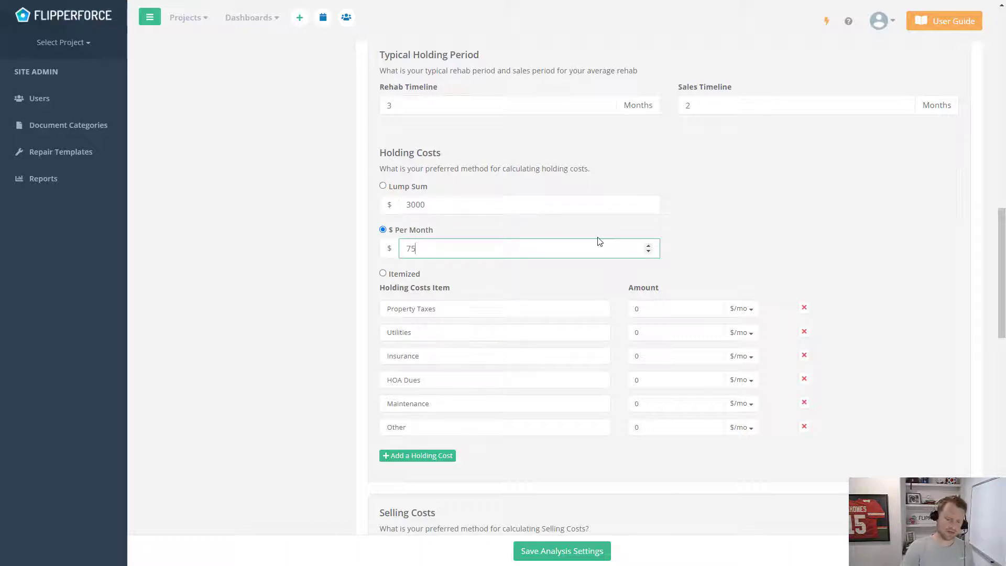
{"action": "type", "text": "0"}
{"action": "left_click", "coordinate": [827, 266]}
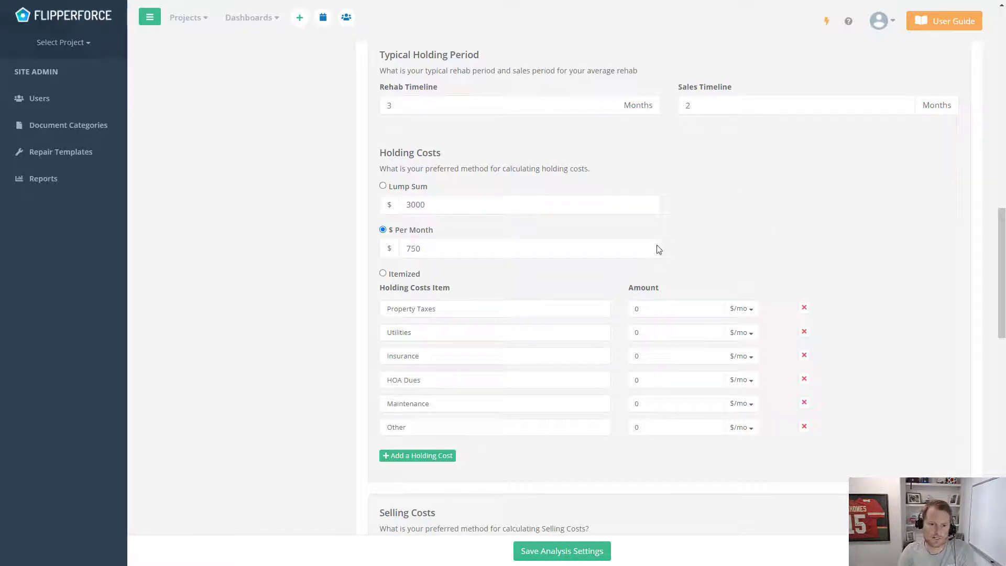
Switch holding costs to Itemized with Property Taxes 200 and Utilities 250 per month
{"action": "left_click", "coordinate": [400, 275]}
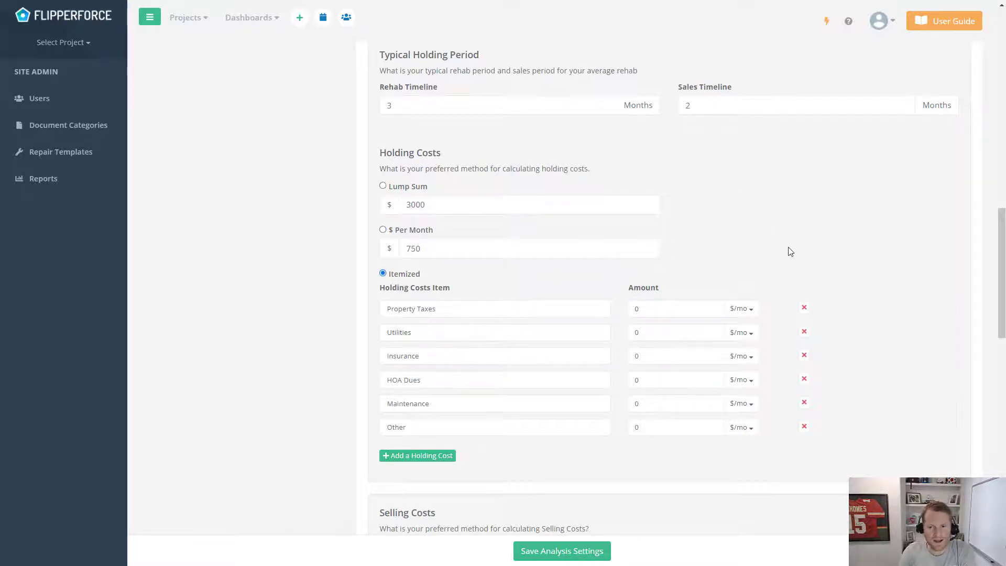
{"action": "scroll", "coordinate": [788, 250], "scroll_direction": "down", "scroll_amount": 1}
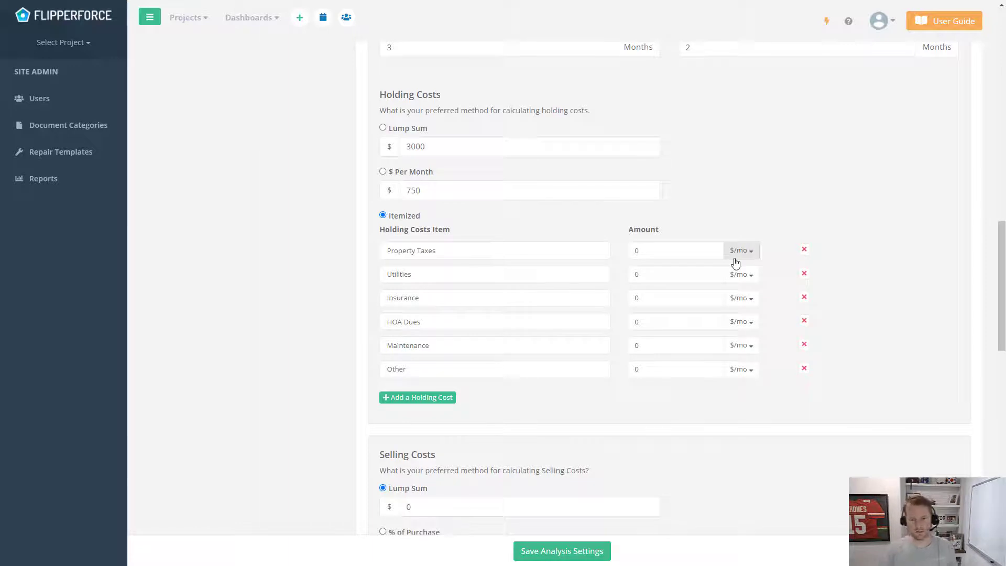
{"action": "left_click", "coordinate": [695, 252]}
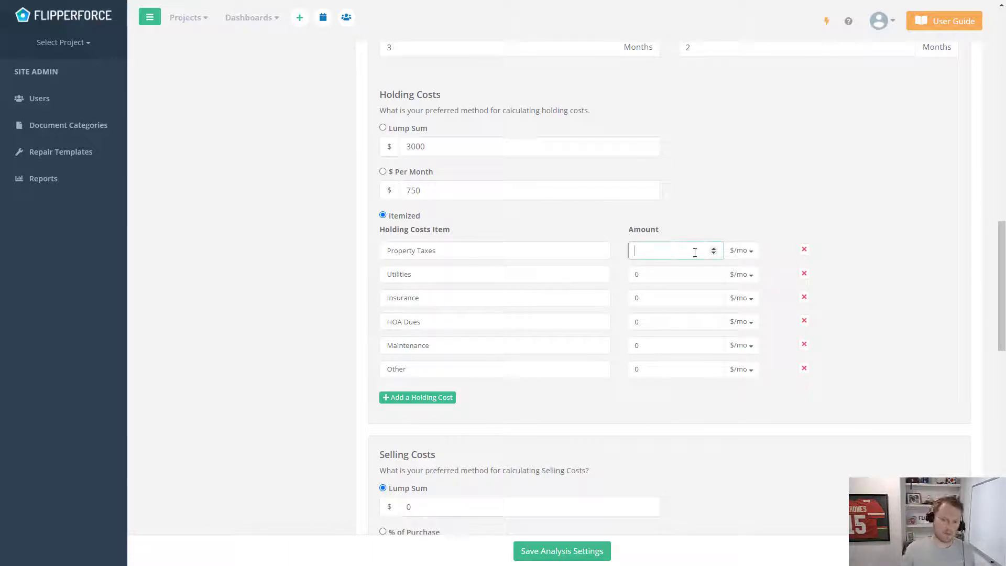
{"action": "left_click", "coordinate": [771, 205]}
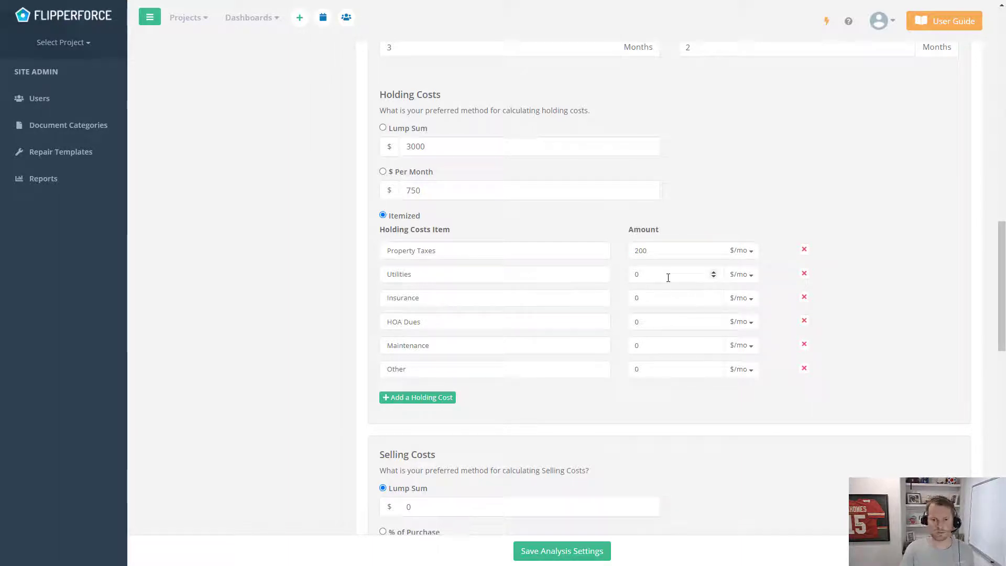
{"action": "left_click", "coordinate": [650, 270]}
{"action": "type", "text": "250"}
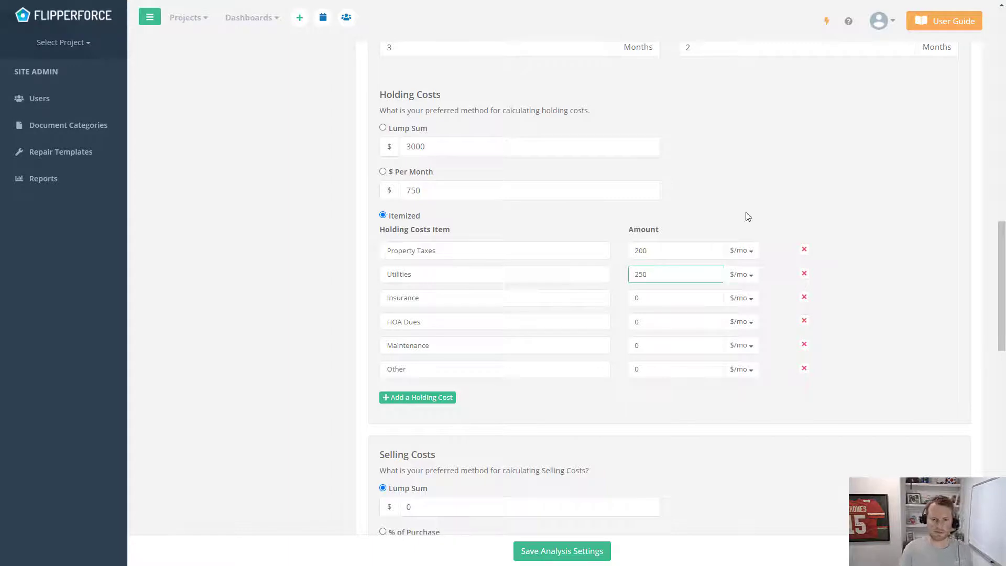
{"action": "left_click", "coordinate": [649, 303]}
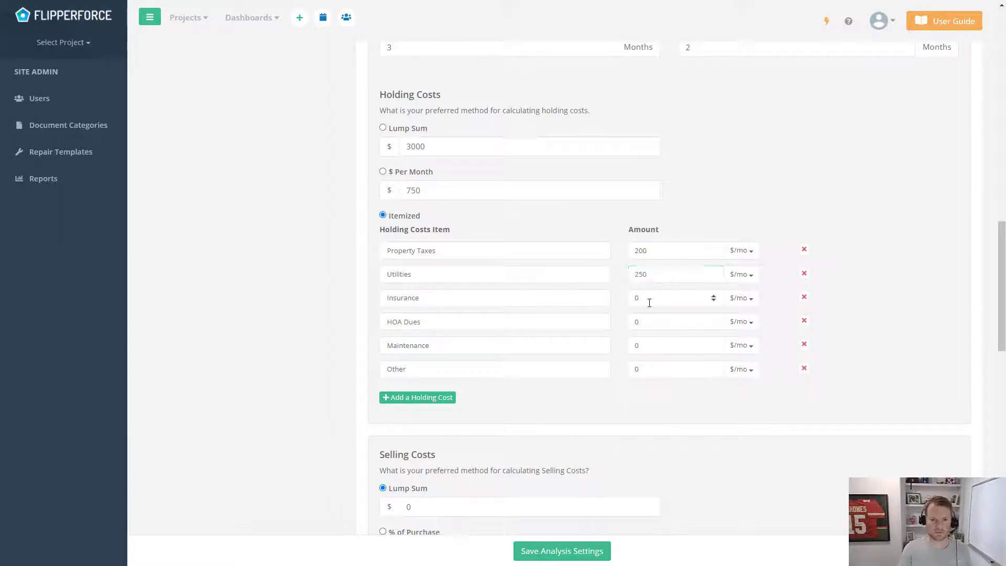
Set Insurance 150 and Maintenance 100 per month, add a blank row, and delete HOA Dues
{"action": "left_click", "coordinate": [652, 302]}
{"action": "type", "text": "15"}
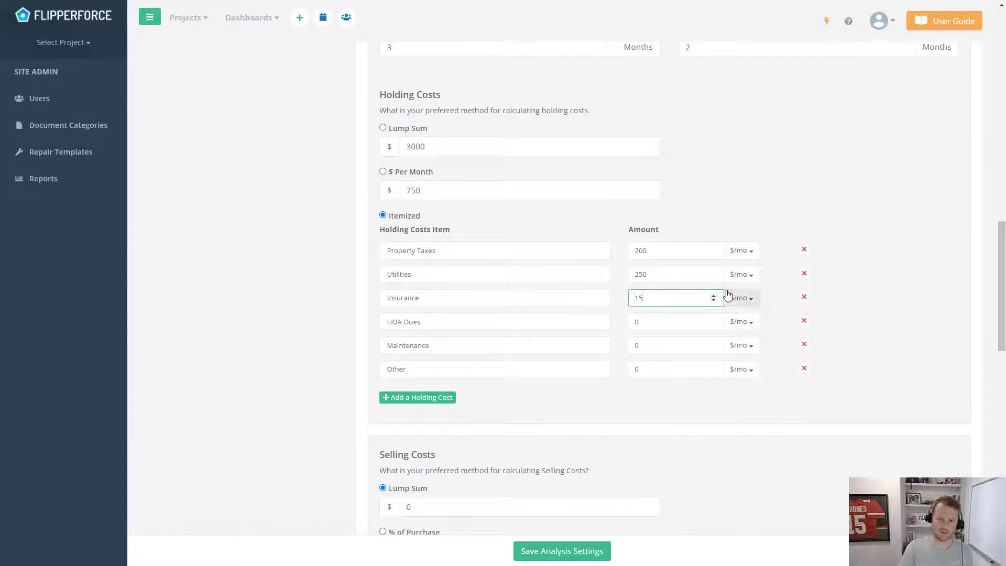
{"action": "type", "text": "0"}
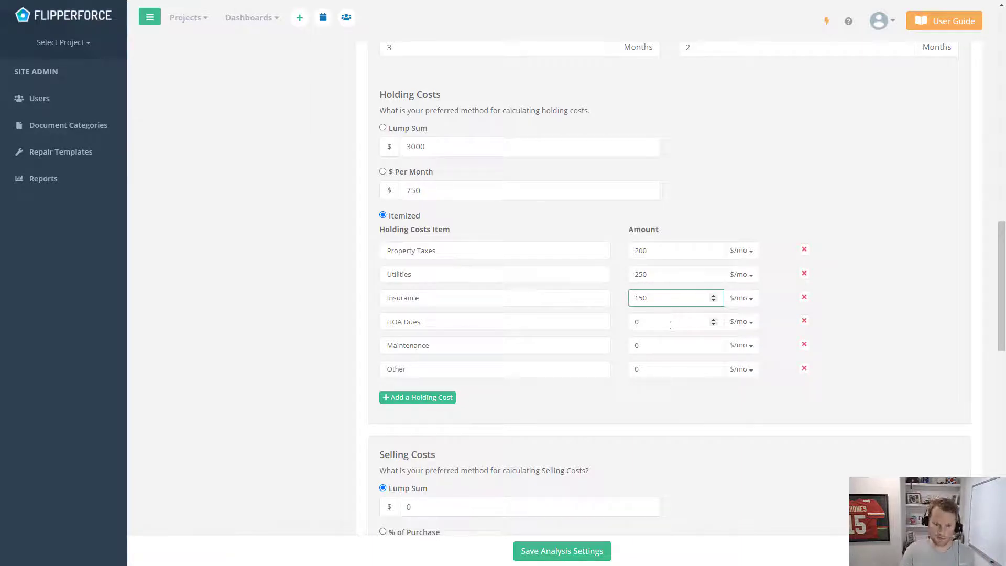
{"action": "left_click", "coordinate": [654, 347]}
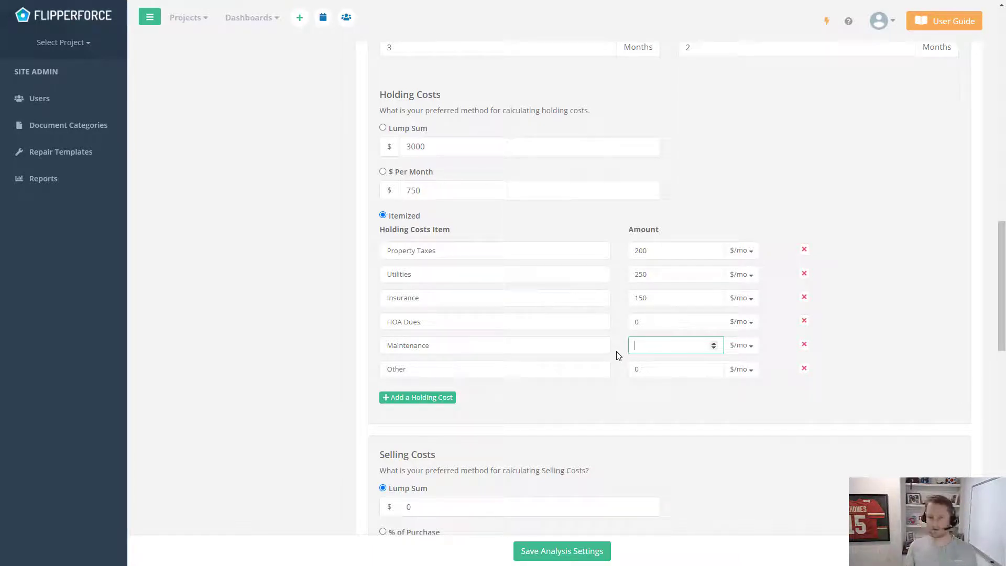
{"action": "type", "text": "100"}
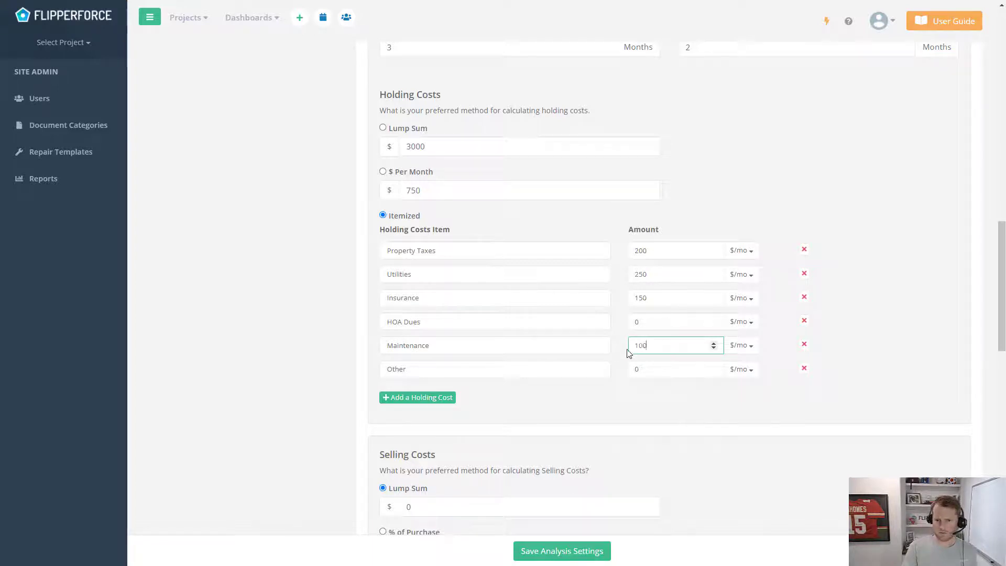
{"action": "left_click", "coordinate": [918, 318]}
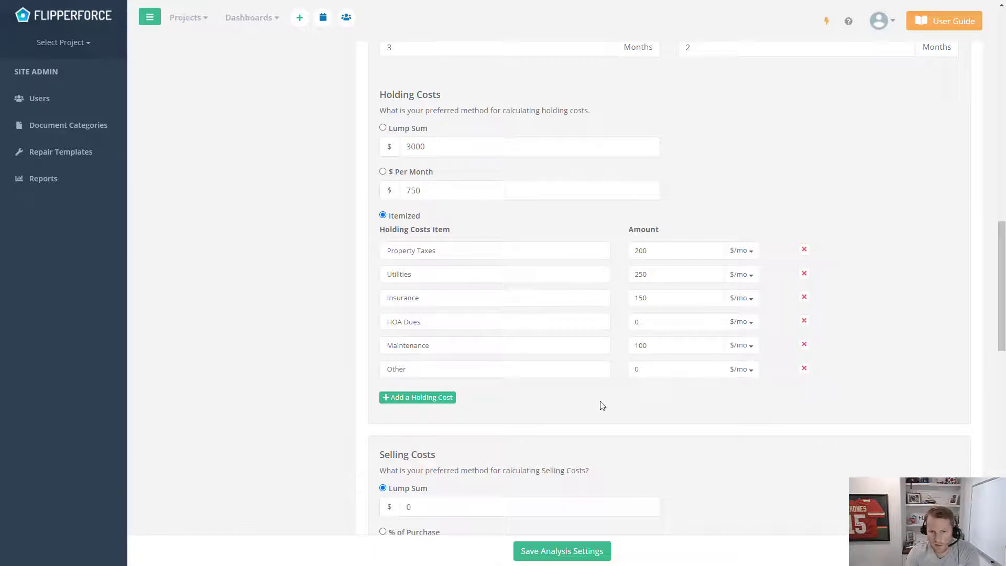
{"action": "left_click", "coordinate": [450, 401]}
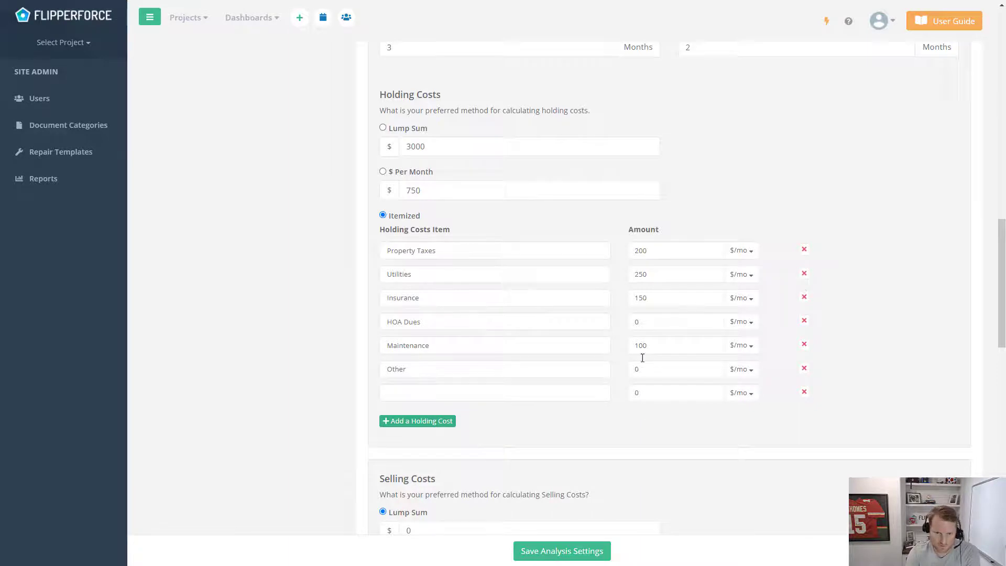
{"action": "left_click", "coordinate": [804, 321]}
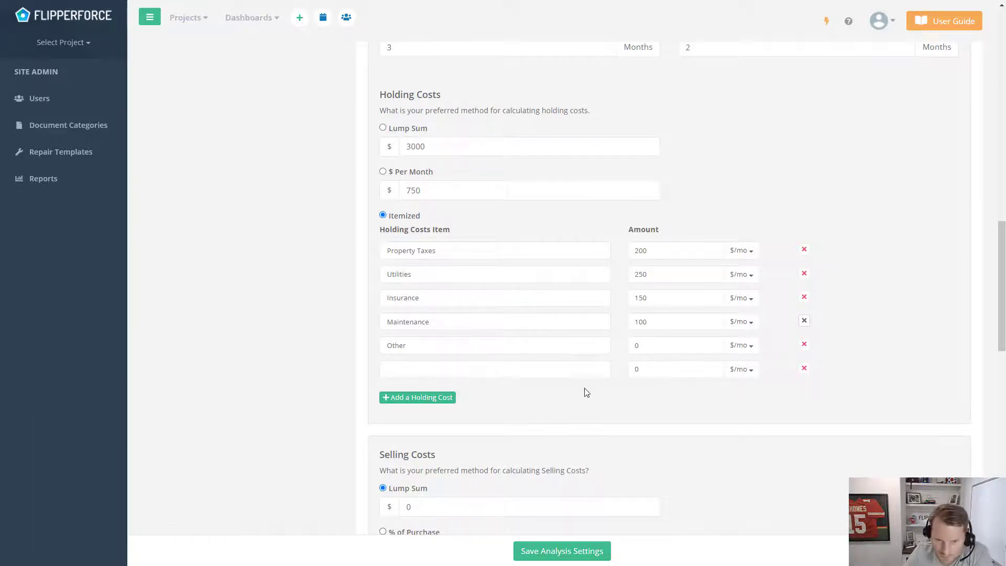
Enter 200000 as the selling costs lump sum, then reset it to 0
{"action": "scroll", "coordinate": [549, 370], "scroll_direction": "down", "scroll_amount": 5}
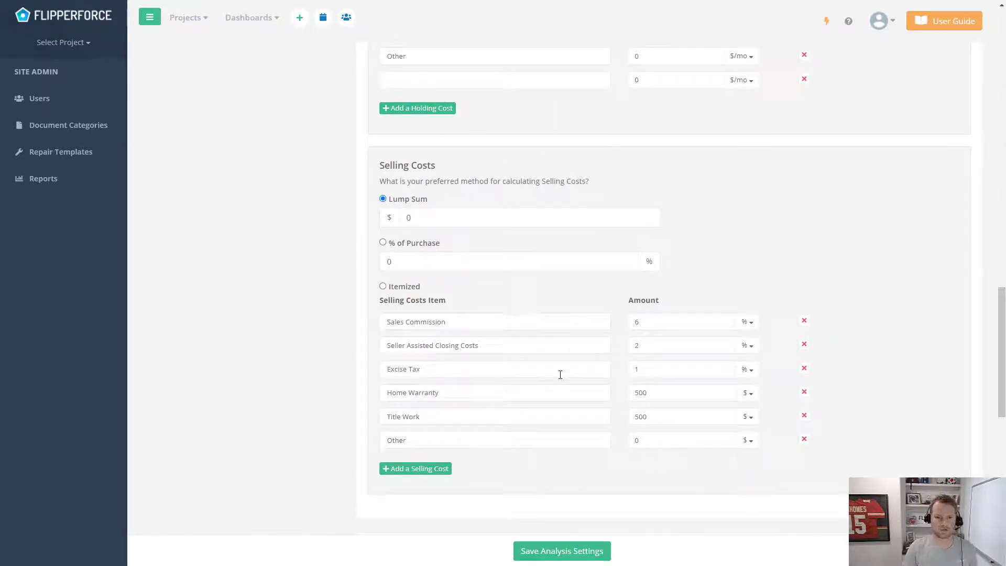
{"action": "left_click", "coordinate": [456, 218]}
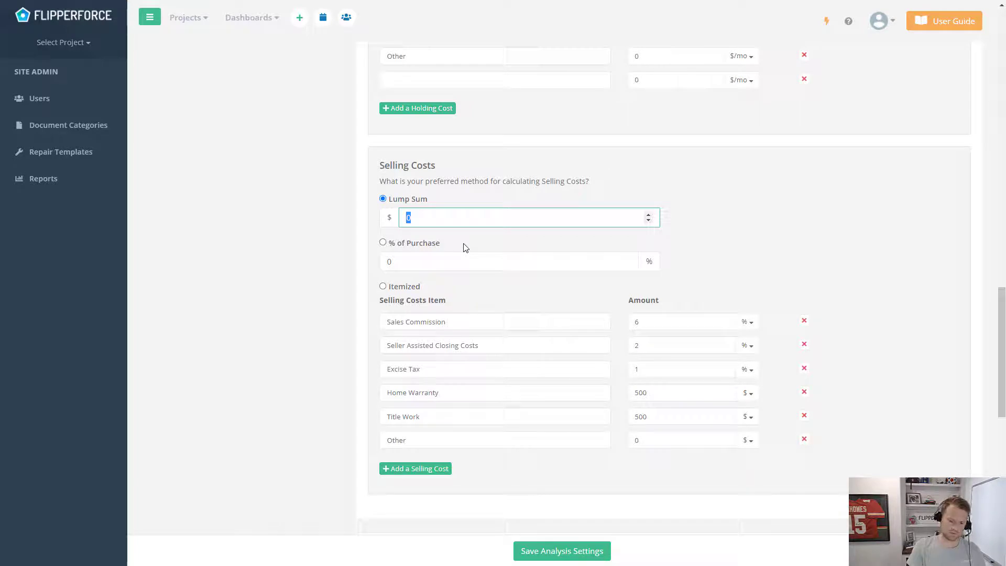
{"action": "type", "text": "200000"}
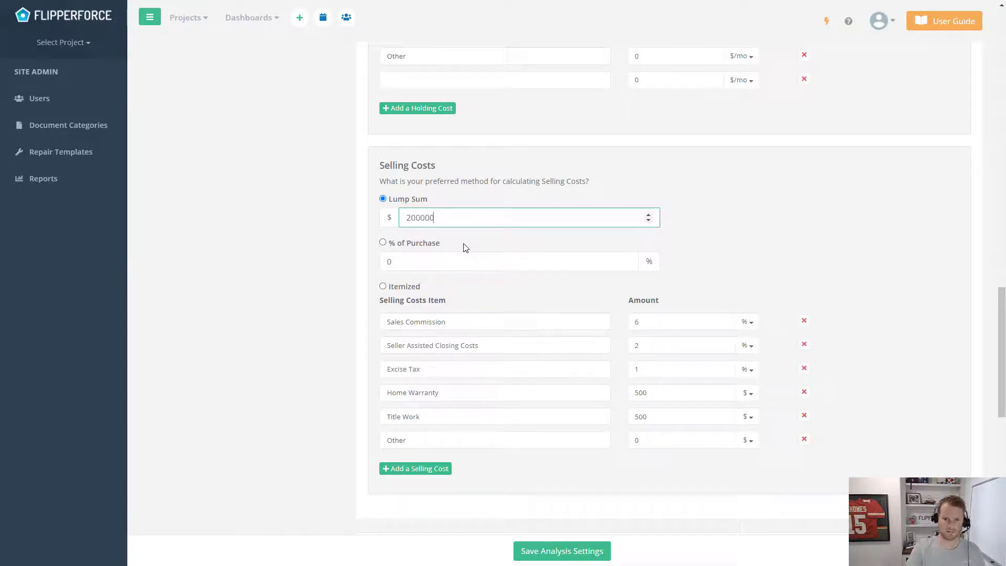
{"action": "left_click", "coordinate": [493, 236]}
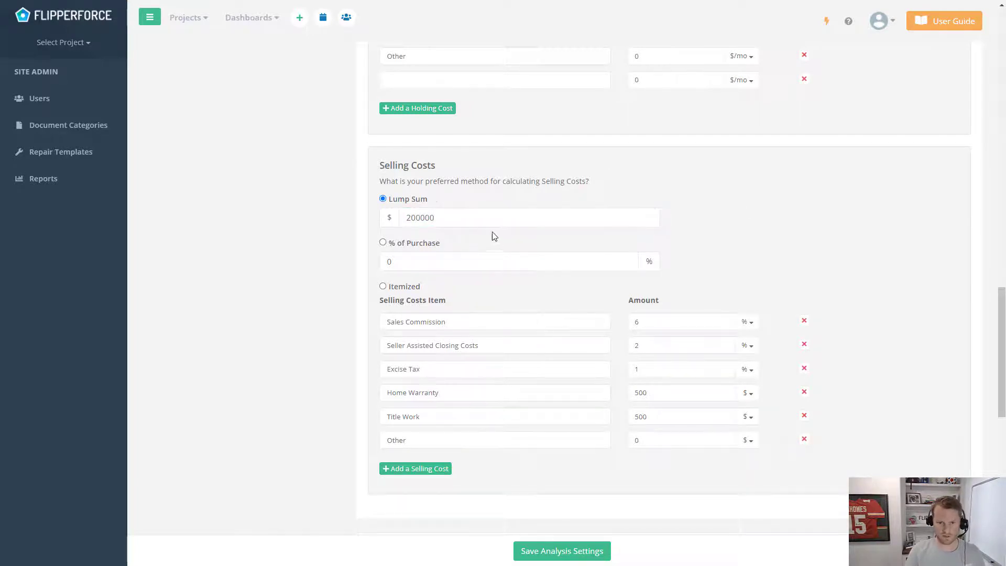
{"action": "double_click", "coordinate": [438, 217]}
{"action": "type", "text": "0"}
{"action": "left_click", "coordinate": [769, 217]}
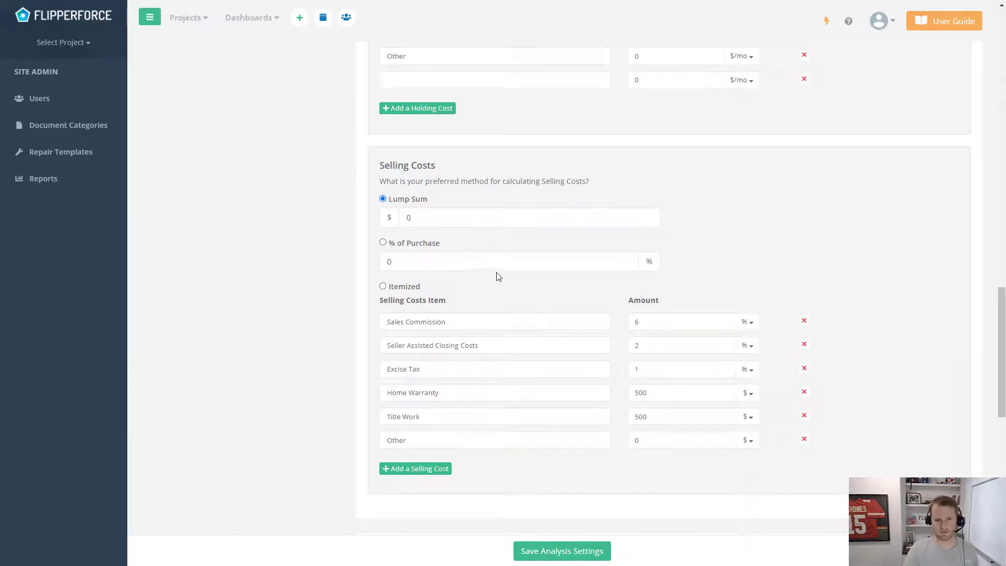
Switch selling costs to % of Purchase, then to the Itemized method
{"action": "left_click", "coordinate": [465, 262]}
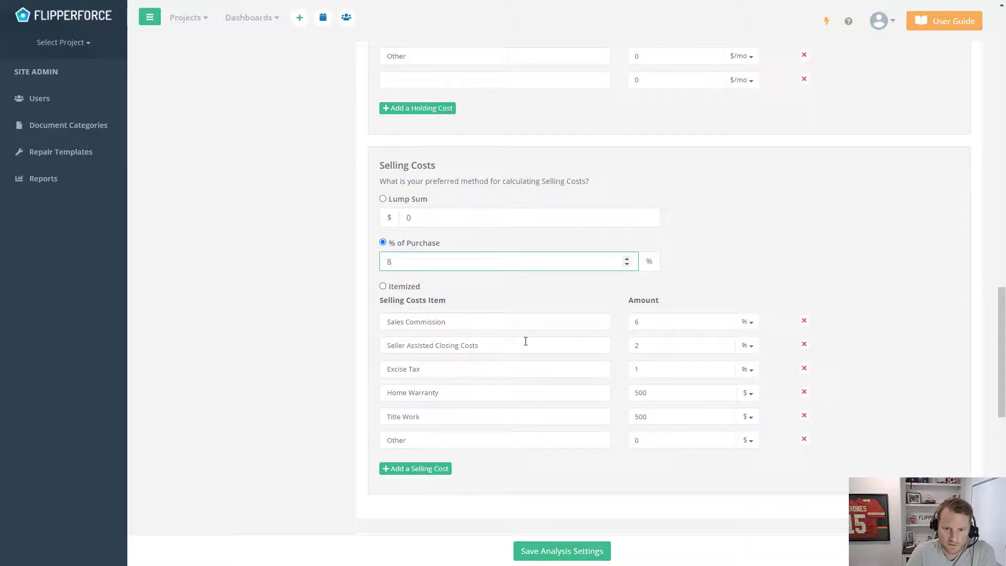
{"action": "scroll", "coordinate": [522, 319], "scroll_direction": "down", "scroll_amount": 1}
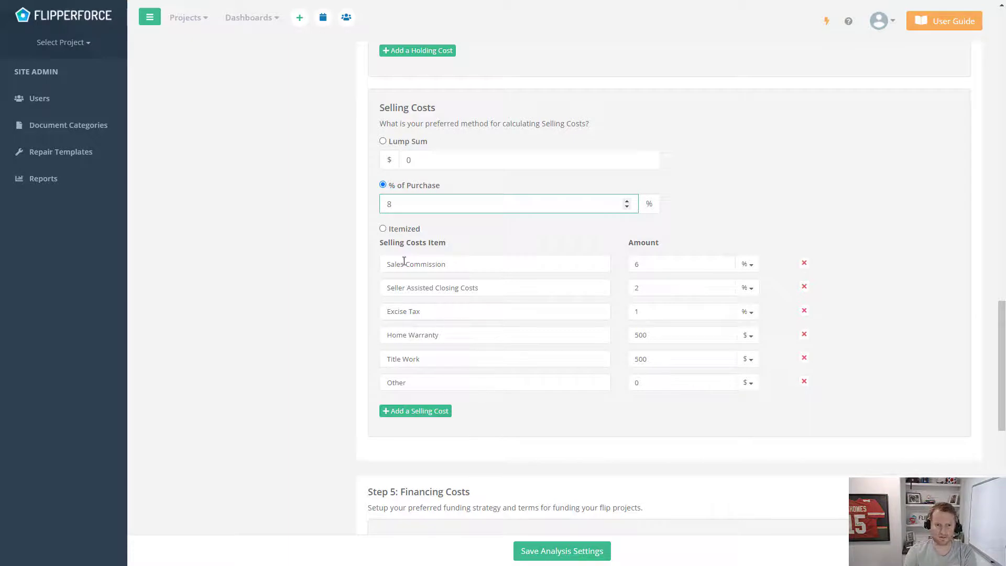
{"action": "left_click", "coordinate": [384, 228]}
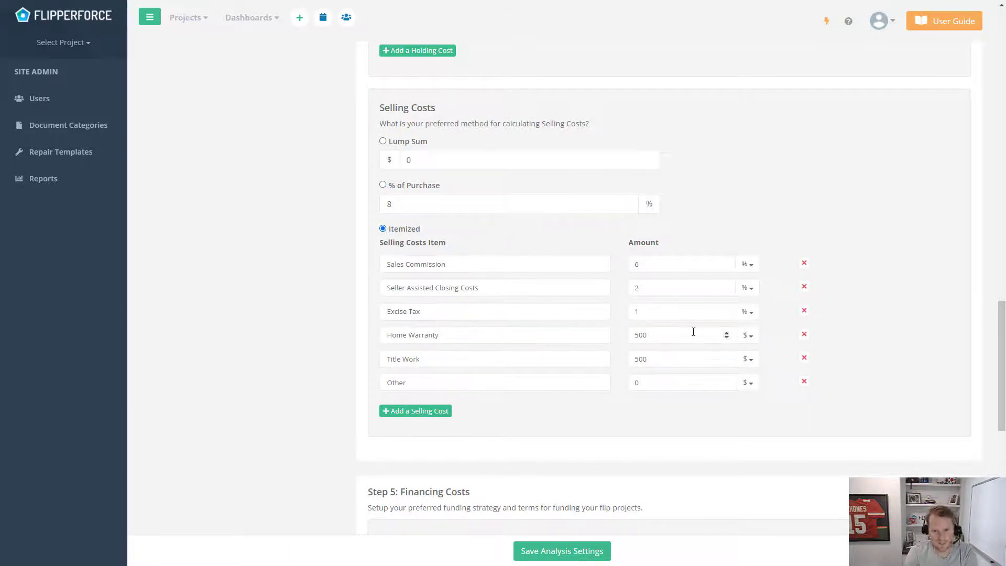
{"action": "scroll", "coordinate": [702, 354], "scroll_direction": "down", "scroll_amount": 1}
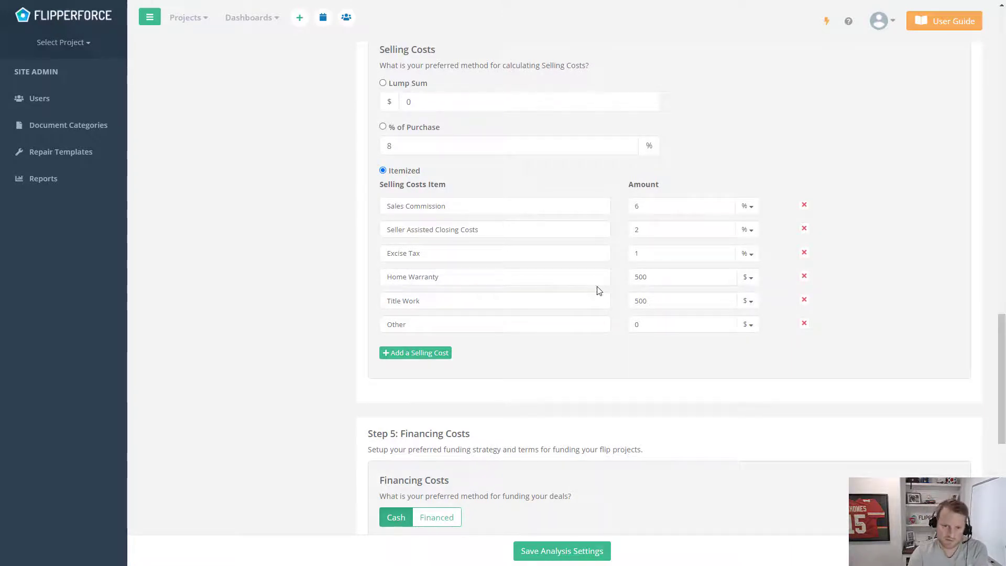
Set funding to Financed with a 12% annual interest rate
{"action": "scroll", "coordinate": [598, 291], "scroll_direction": "down", "scroll_amount": 2}
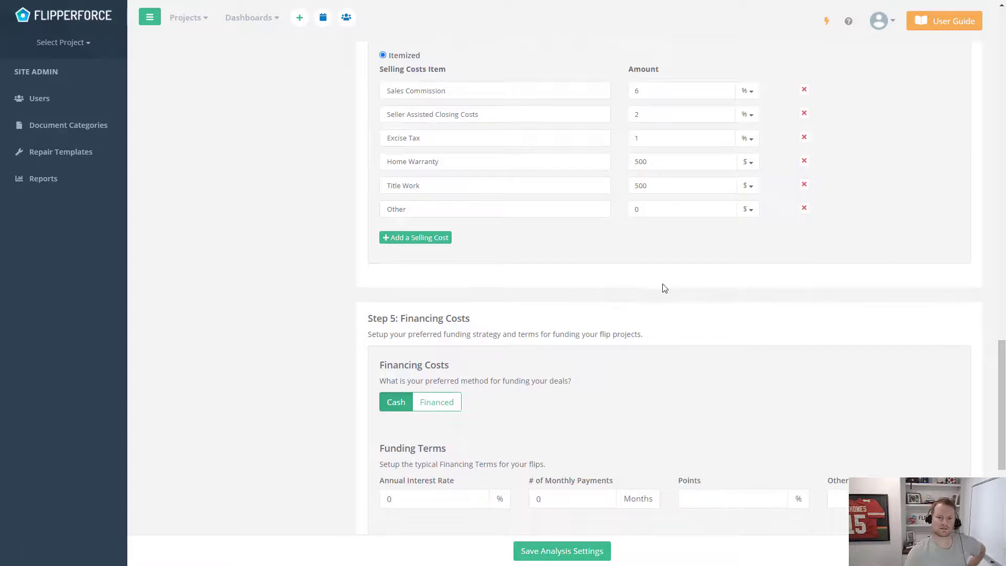
{"action": "scroll", "coordinate": [664, 287], "scroll_direction": "down", "scroll_amount": 2}
{"action": "scroll", "coordinate": [661, 273], "scroll_direction": "down", "scroll_amount": 2}
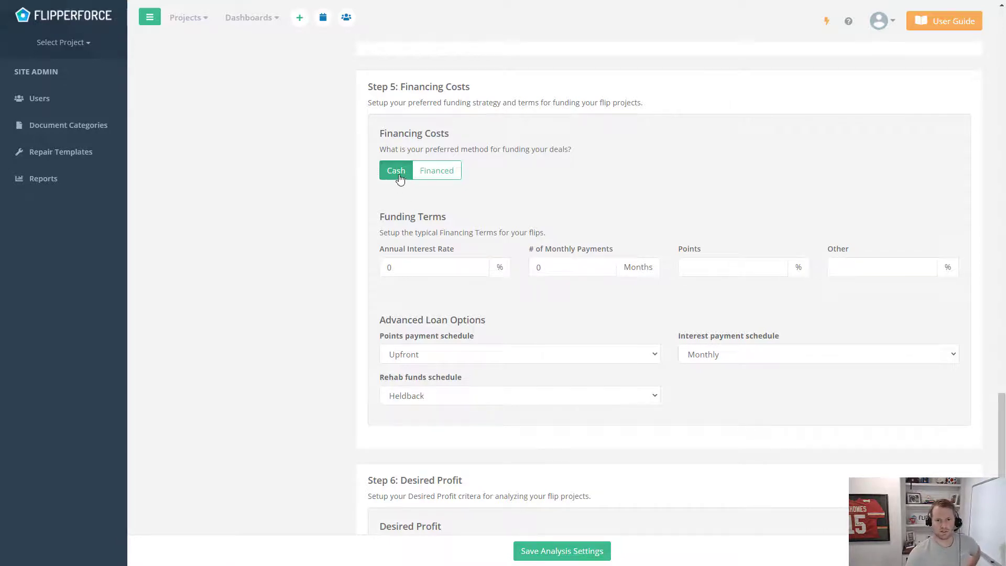
{"action": "left_click", "coordinate": [454, 181]}
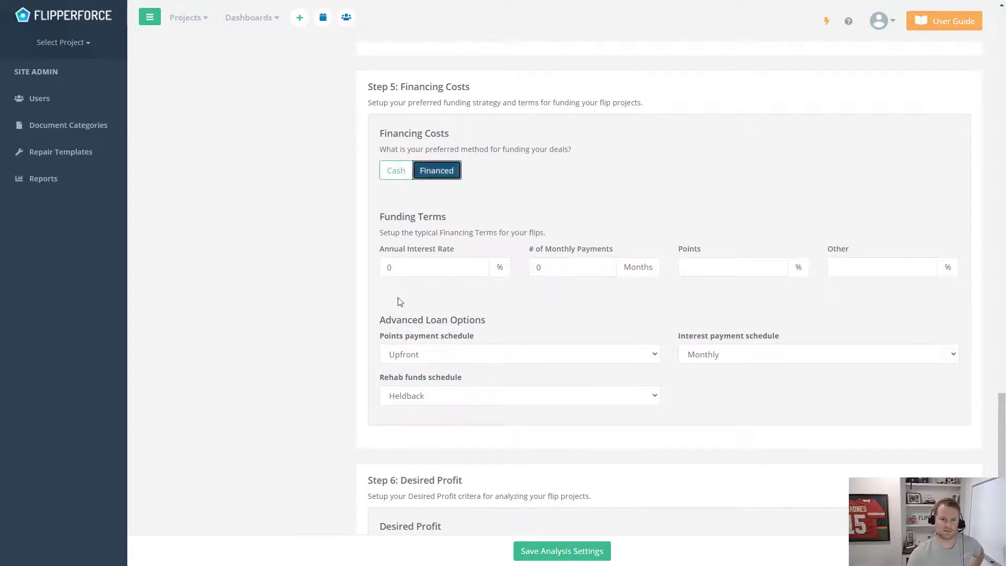
{"action": "left_click", "coordinate": [436, 262]}
{"action": "left_click_drag", "start_coordinate": [435, 262], "coordinate": [361, 260]}
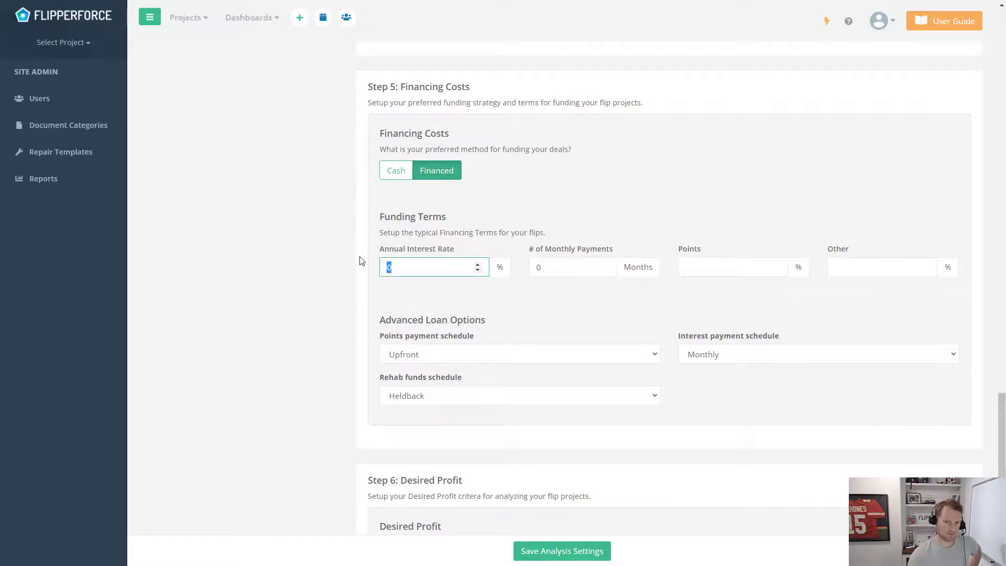
{"action": "type", "text": "12"}
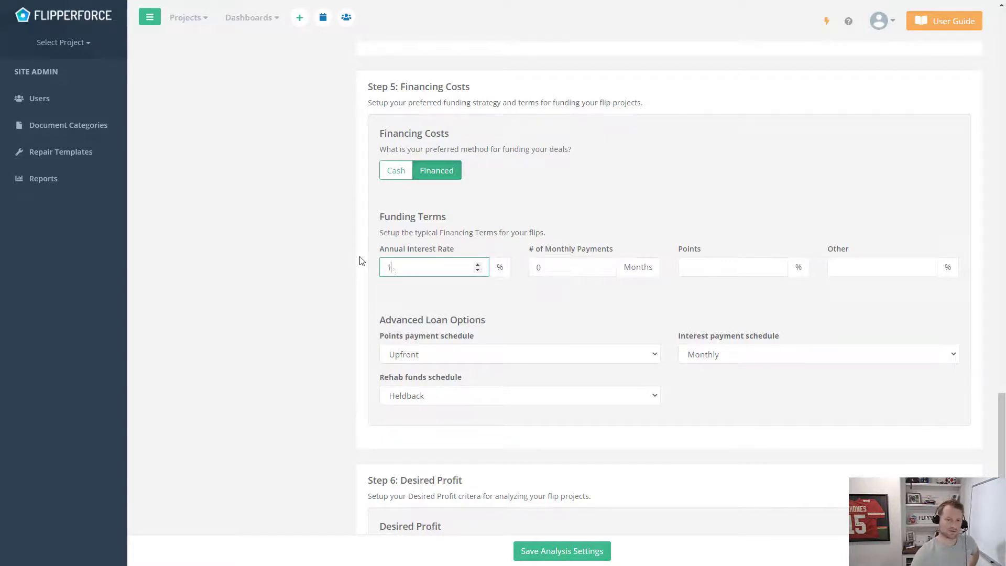
{"action": "left_click", "coordinate": [599, 306]}
Enter 6 monthly payments, 2 points, and 1% other loan cost
{"action": "left_click_drag", "start_coordinate": [595, 268], "coordinate": [532, 274]}
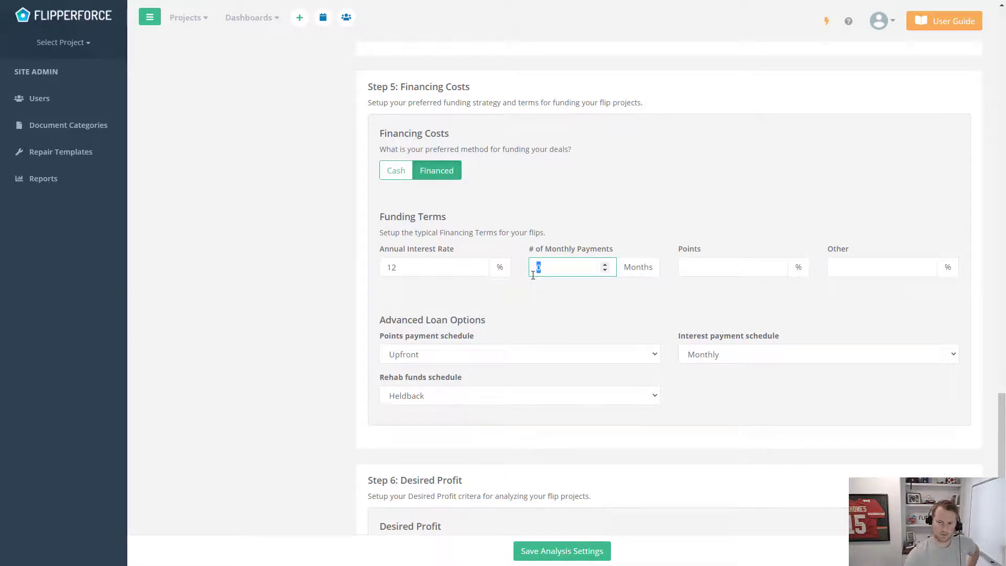
{"action": "type", "text": "6"}
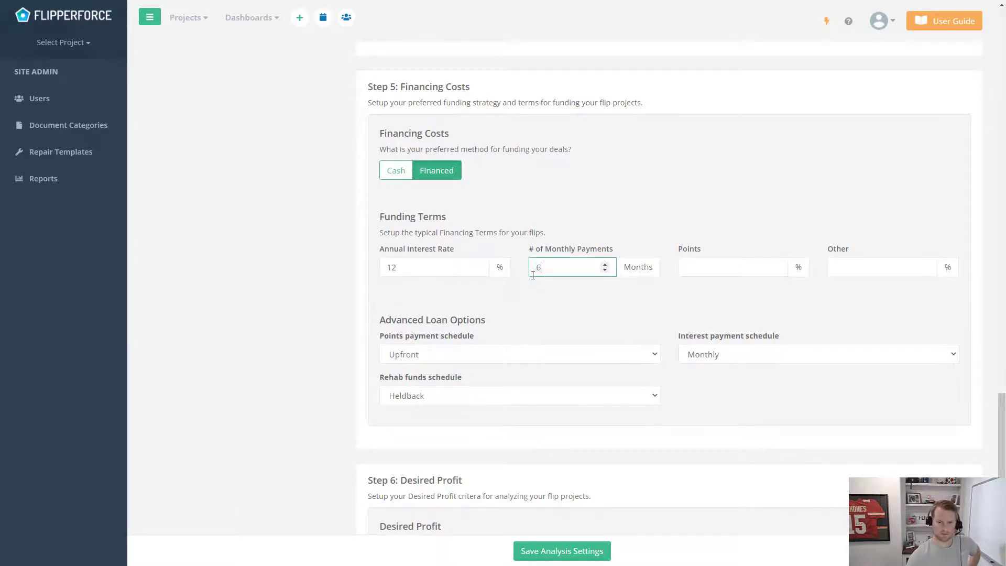
{"action": "left_click", "coordinate": [719, 266]}
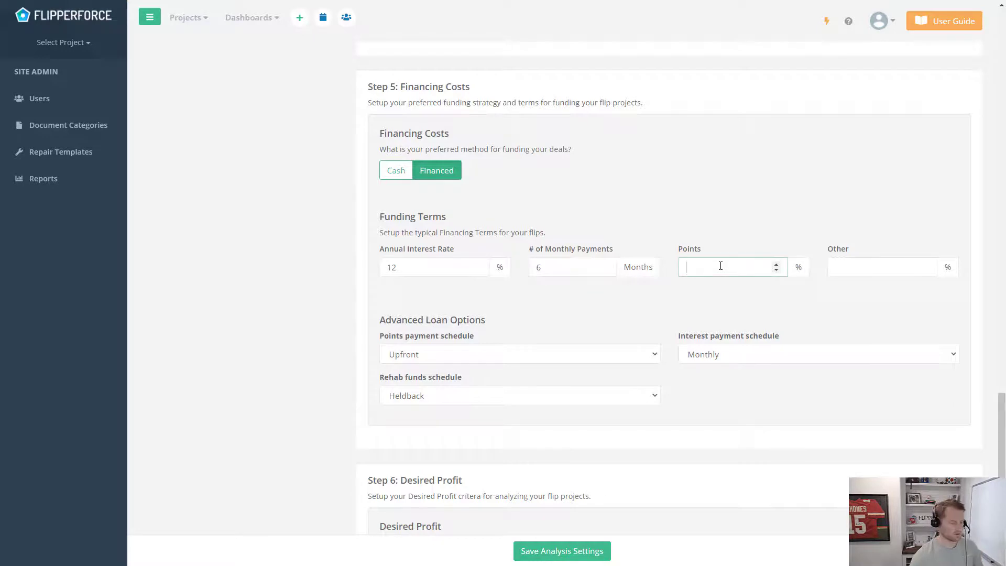
{"action": "left_click", "coordinate": [702, 304]}
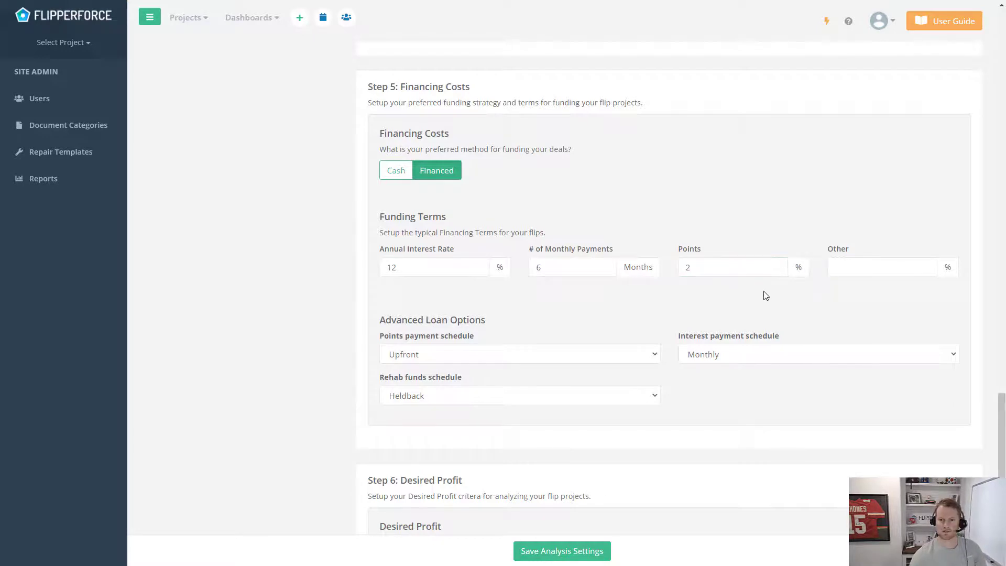
{"action": "left_click", "coordinate": [857, 265]}
{"action": "type", "text": "1"}
{"action": "left_click", "coordinate": [839, 300]}
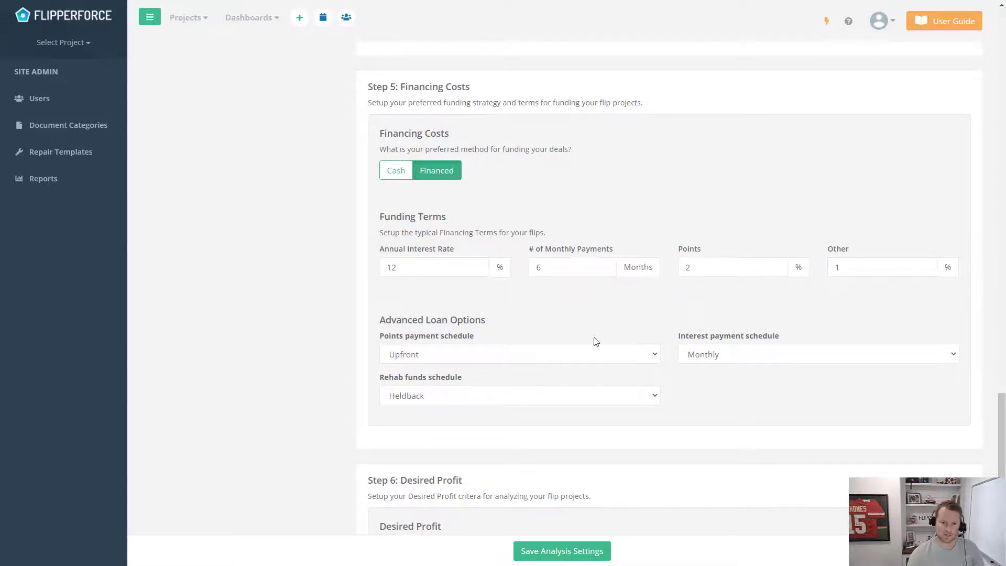
Keep Monthly as the interest payment schedule
{"action": "scroll", "coordinate": [555, 330], "scroll_direction": "down", "scroll_amount": 1}
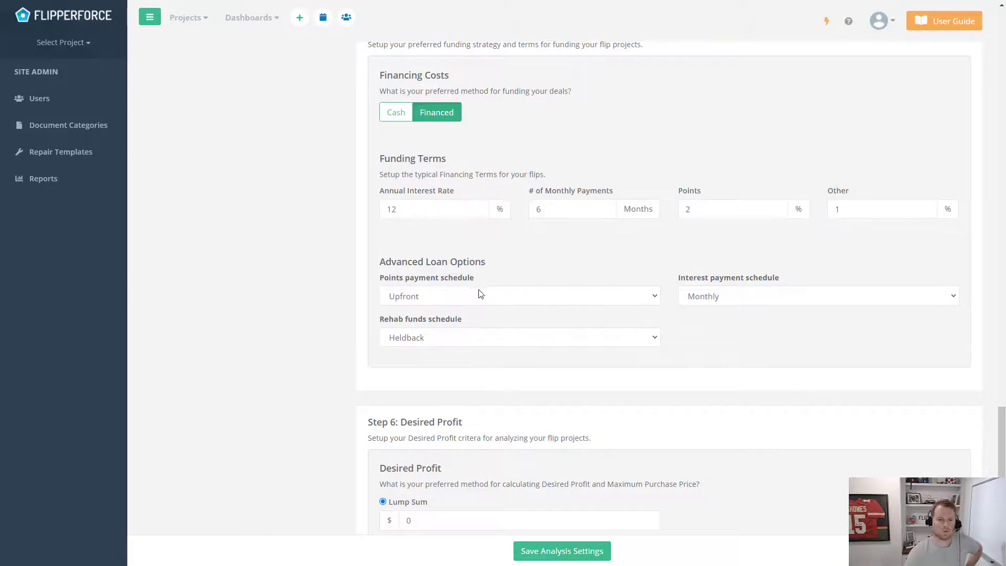
{"action": "left_click", "coordinate": [796, 303]}
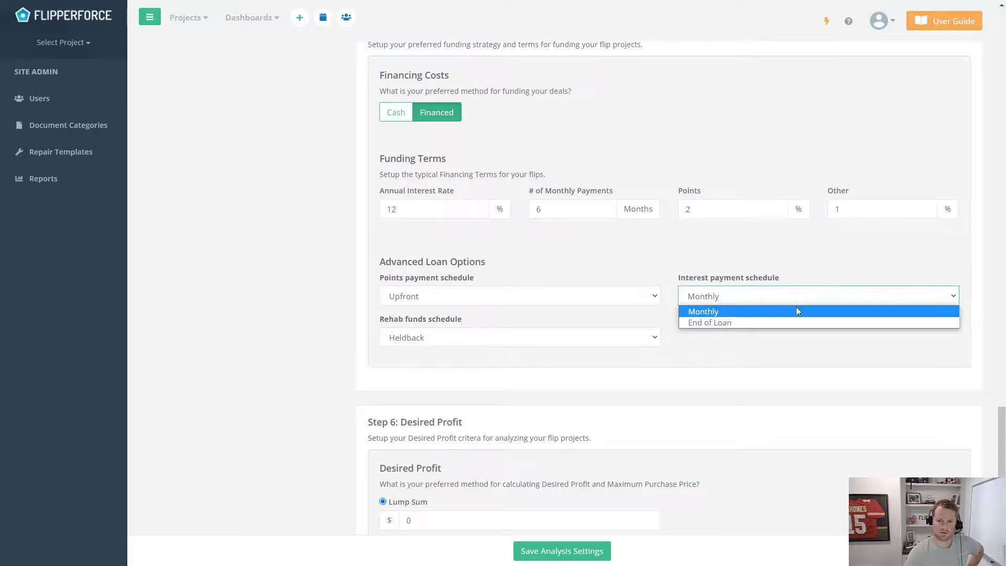
{"action": "left_click", "coordinate": [800, 267]}
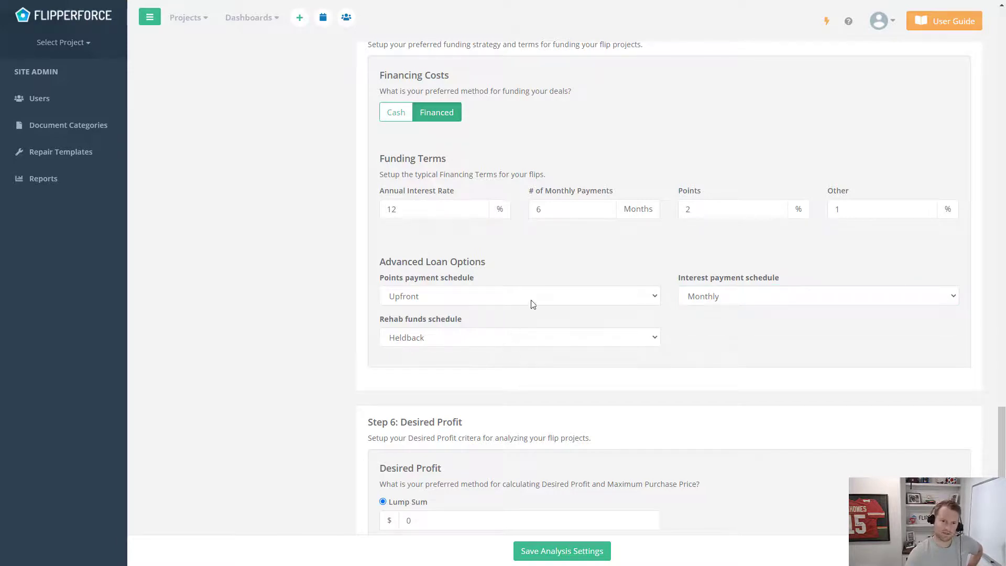
{"action": "scroll", "coordinate": [655, 318], "scroll_direction": "down", "scroll_amount": 1}
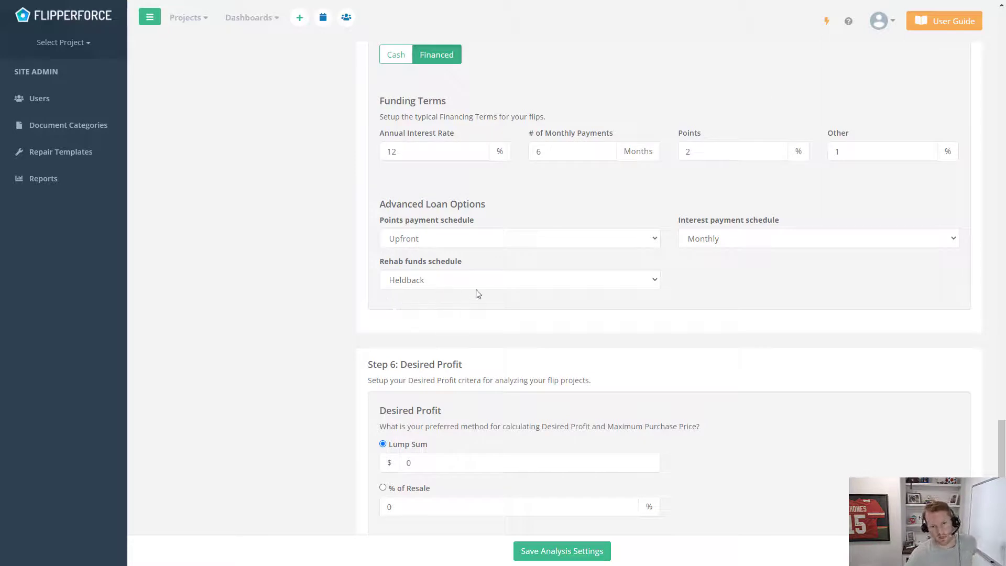
{"action": "scroll", "coordinate": [517, 285], "scroll_direction": "down", "scroll_amount": 1}
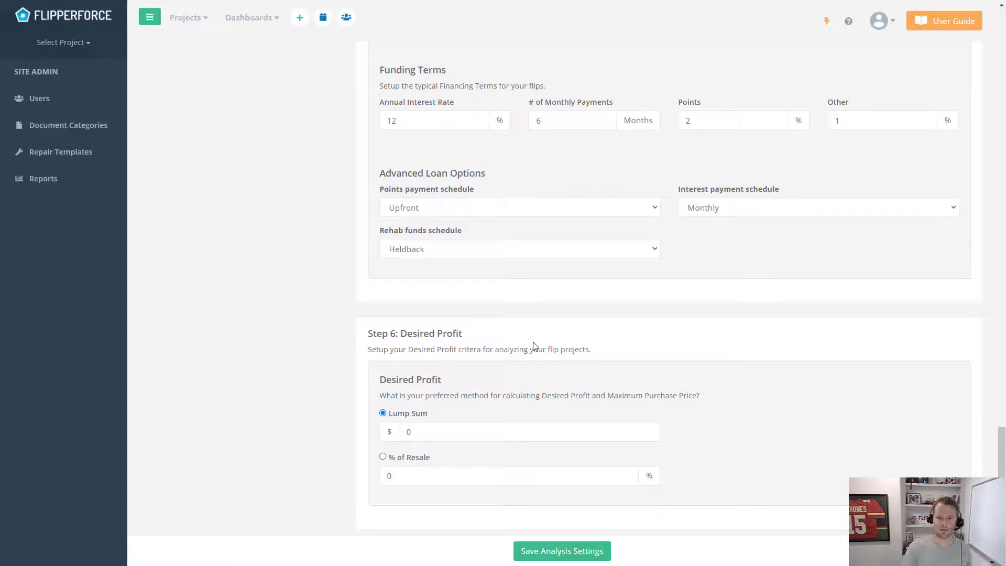
Set desired profit to a $30,000 lump sum and 15% of resale, then save the settings
{"action": "left_click_drag", "start_coordinate": [441, 429], "coordinate": [383, 426]}
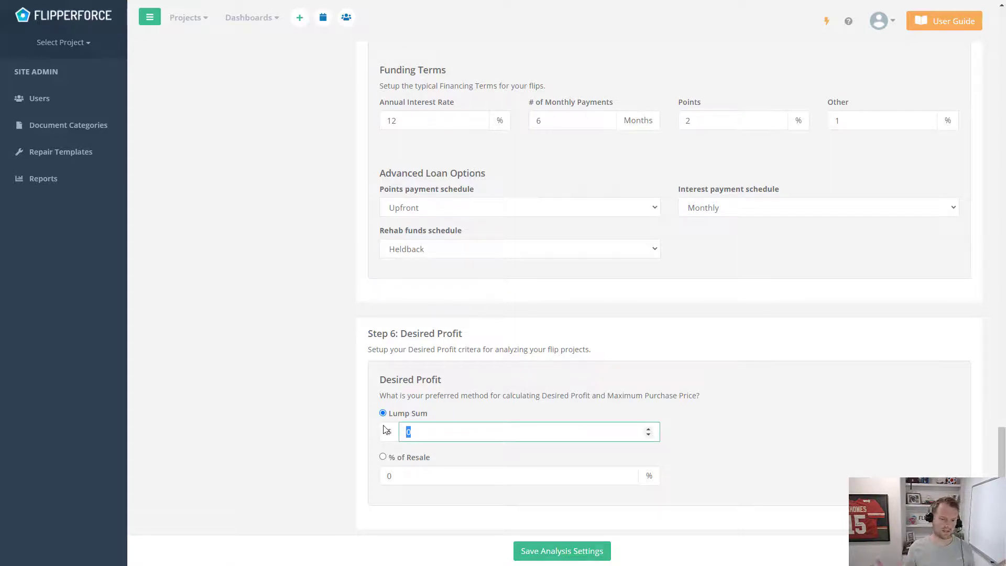
{"action": "type", "text": "30000"}
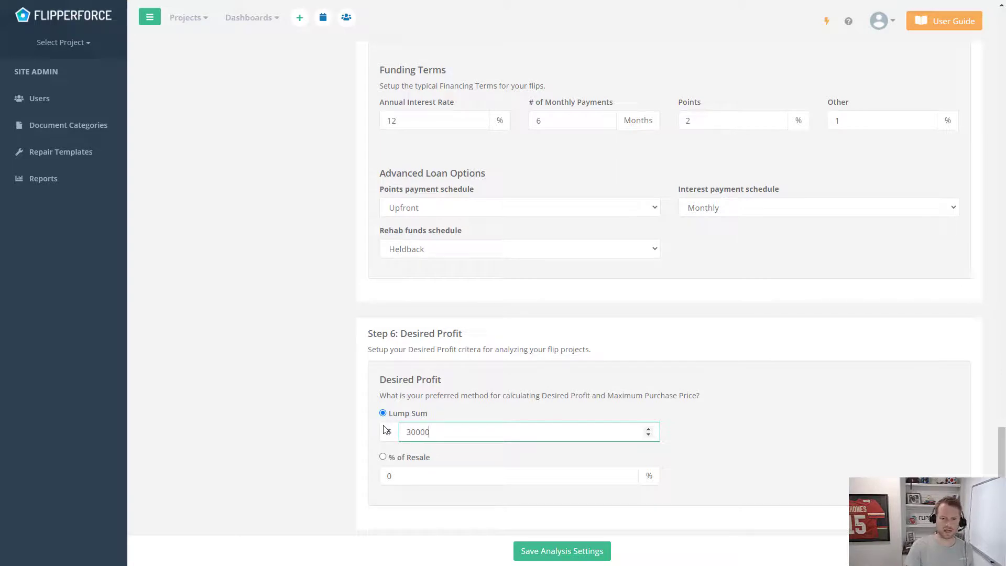
{"action": "left_click", "coordinate": [785, 406]}
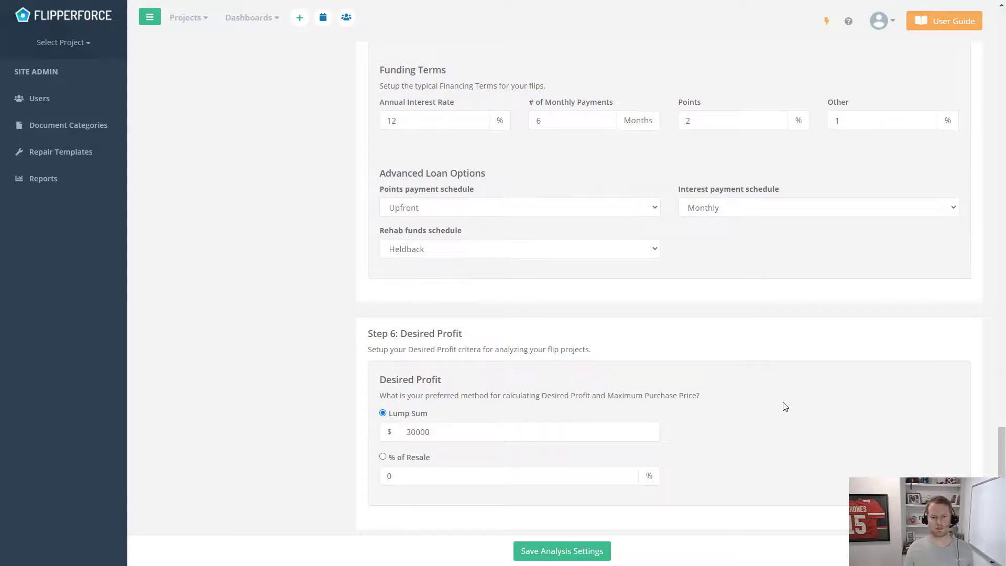
{"action": "left_click", "coordinate": [383, 457]}
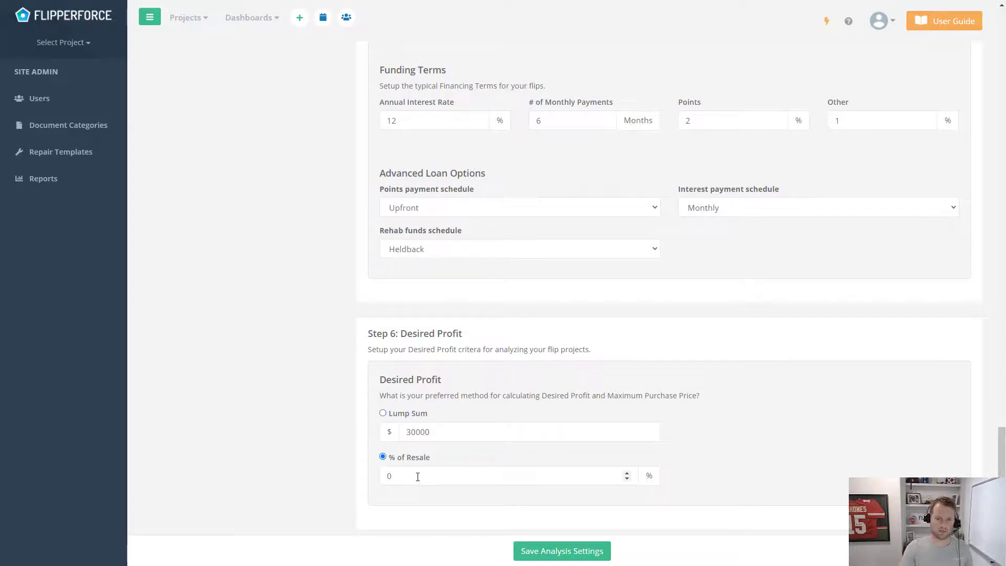
{"action": "left_click_drag", "start_coordinate": [418, 477], "coordinate": [373, 479]}
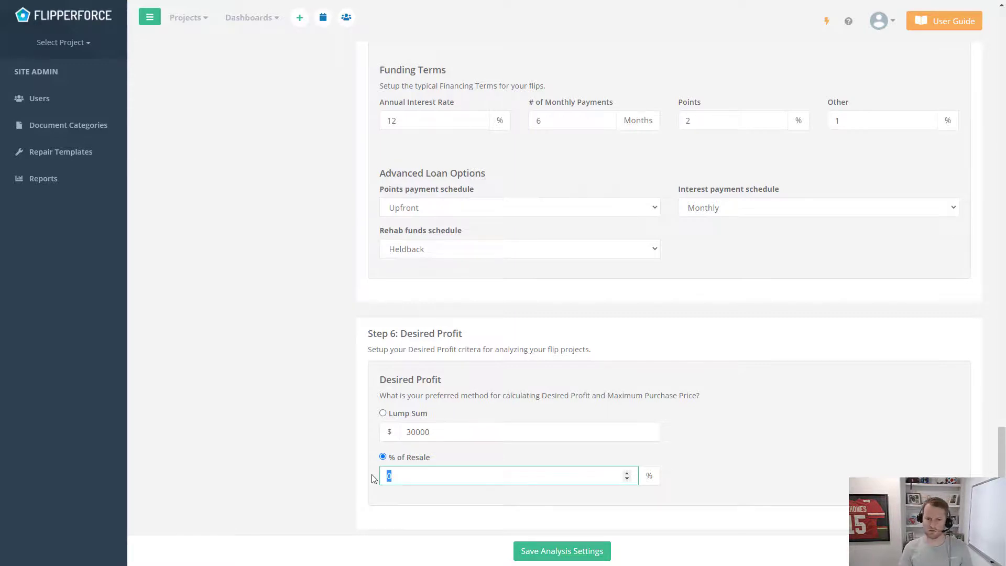
{"action": "type", "text": "15"}
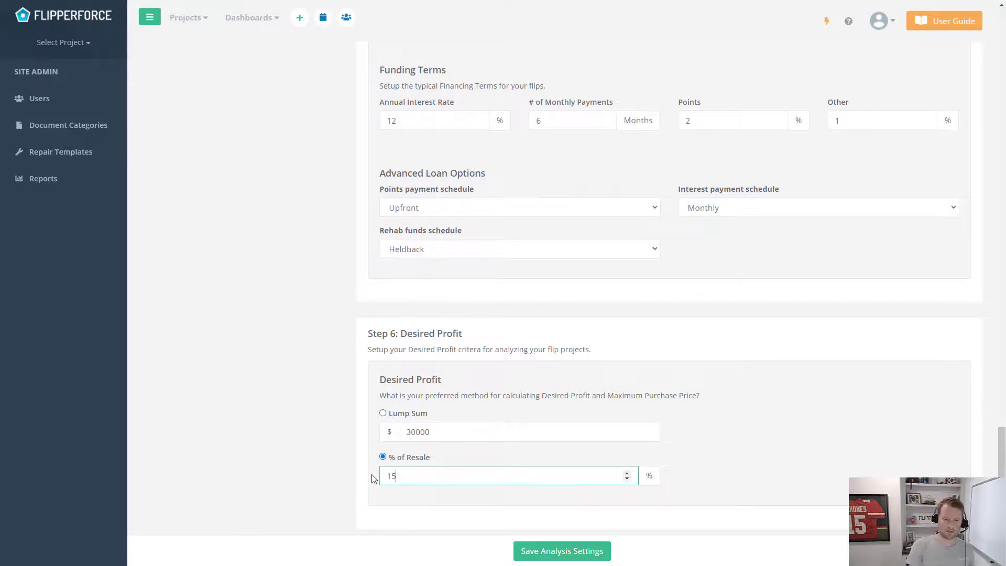
{"action": "left_click", "coordinate": [829, 456]}
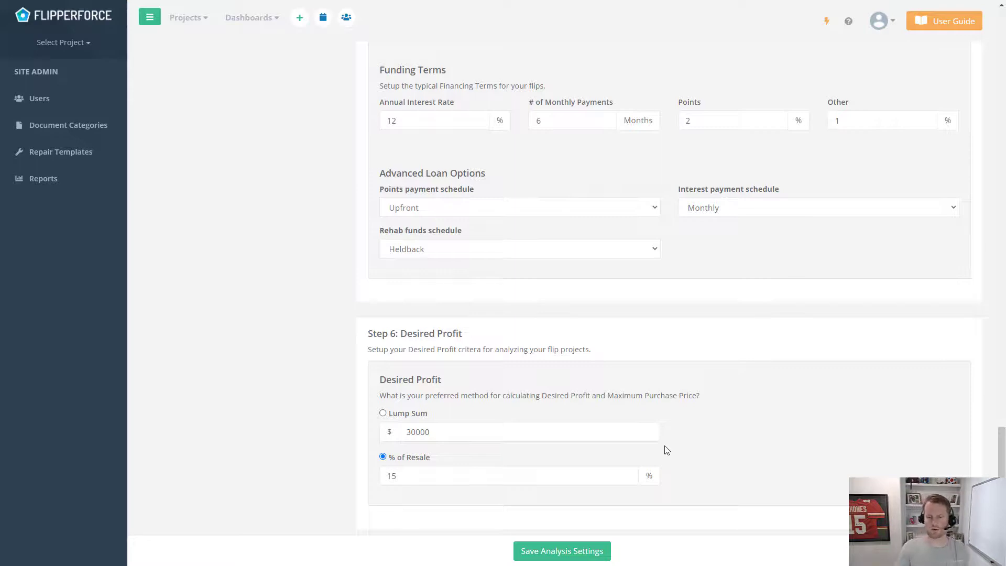
{"action": "left_click", "coordinate": [601, 552]}
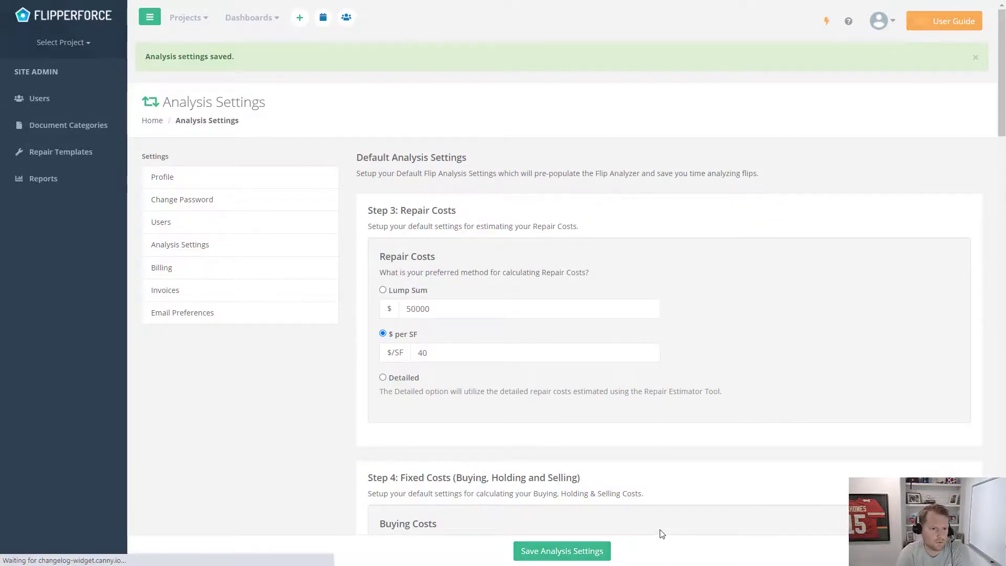
Create a new project named after the property's street address, autofilling its location from the suggestion
{"action": "left_click", "coordinate": [304, 22]}
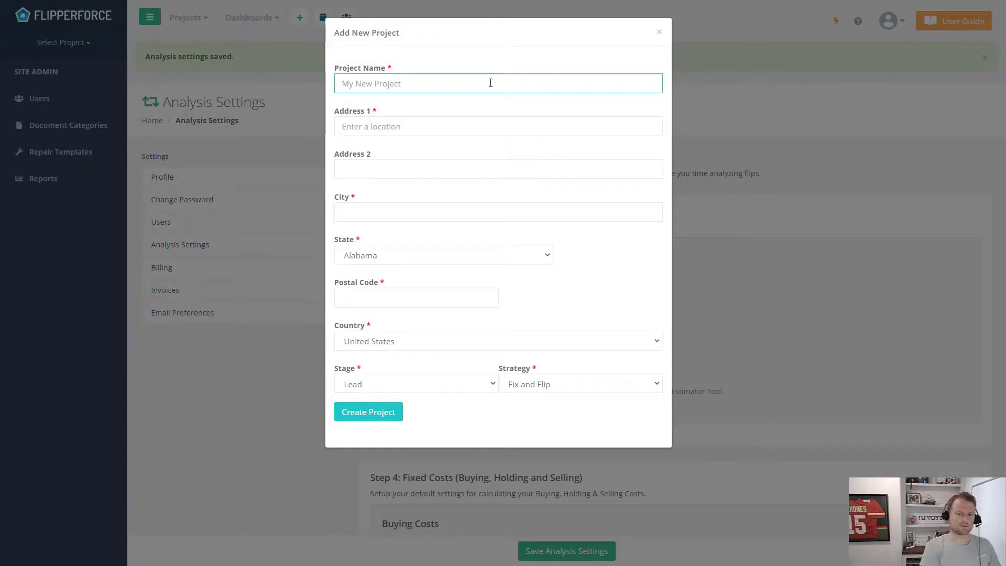
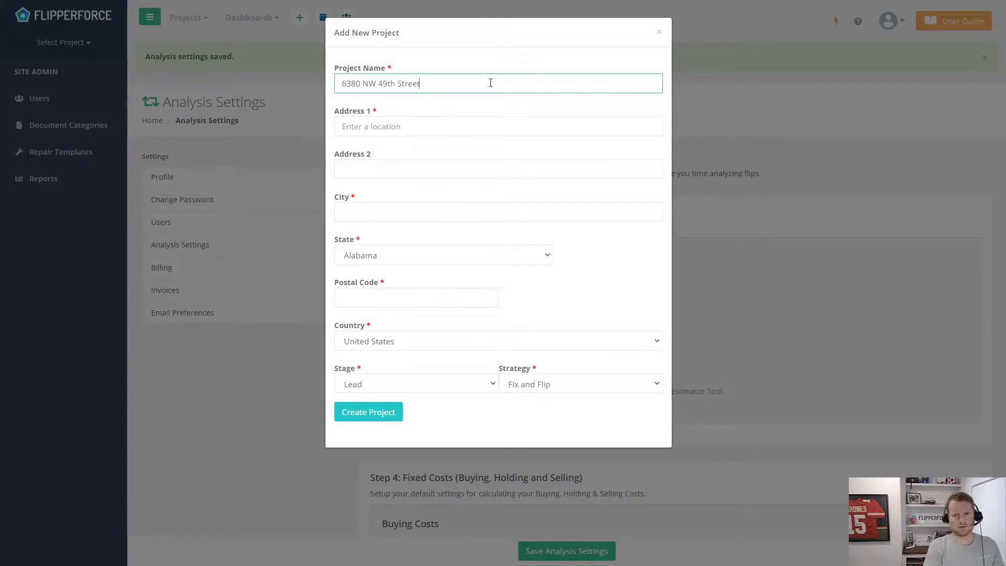
{"action": "key", "text": "ctrl+a"}
{"action": "key", "text": "ctrl+c"}
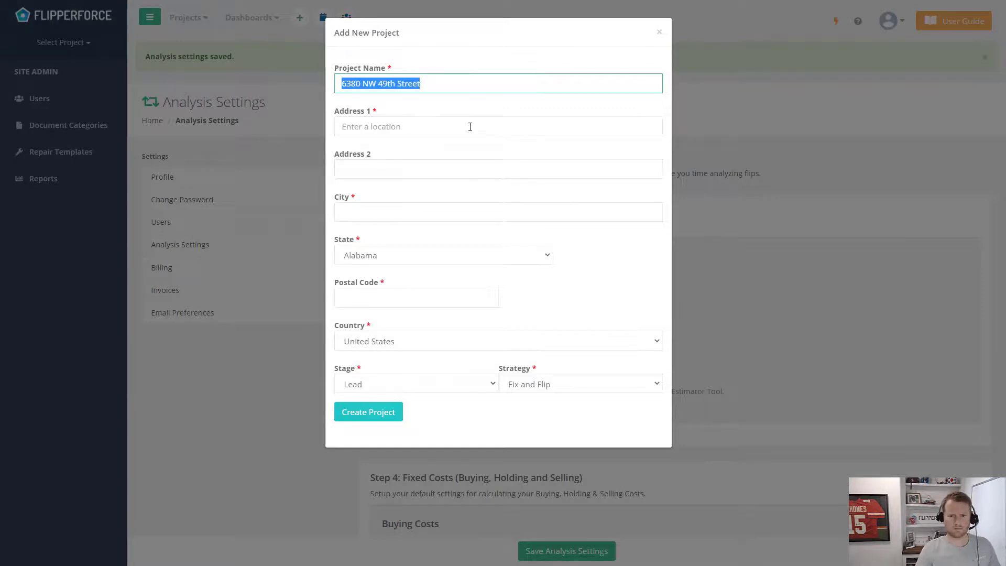
{"action": "left_click", "coordinate": [469, 121]}
{"action": "key", "text": "ctrl+v"}
{"action": "left_click", "coordinate": [476, 148]}
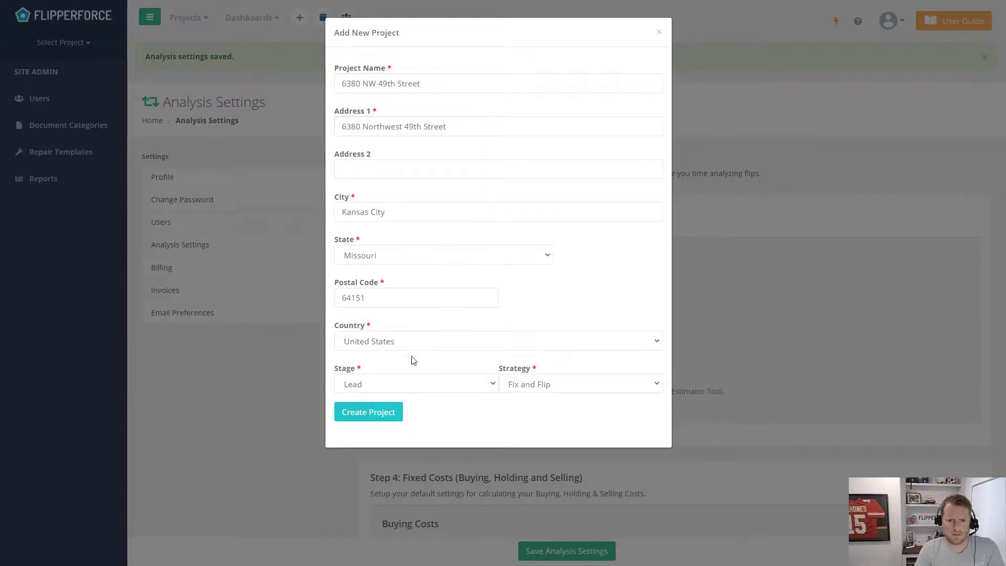
Create the project and enter a $250,000 after-repair value in its Flip Analyzer
{"action": "left_click", "coordinate": [382, 421]}
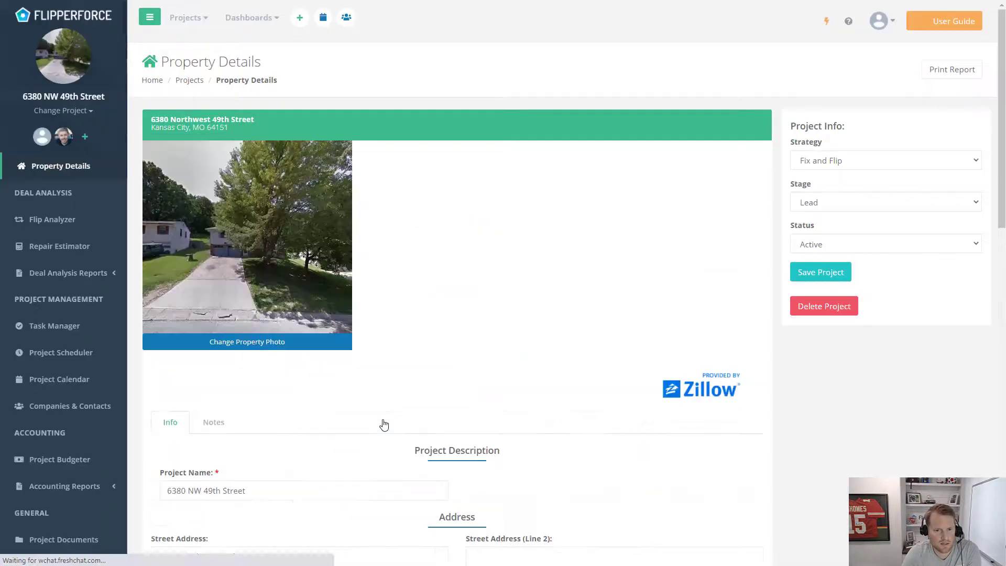
{"action": "left_click", "coordinate": [72, 227]}
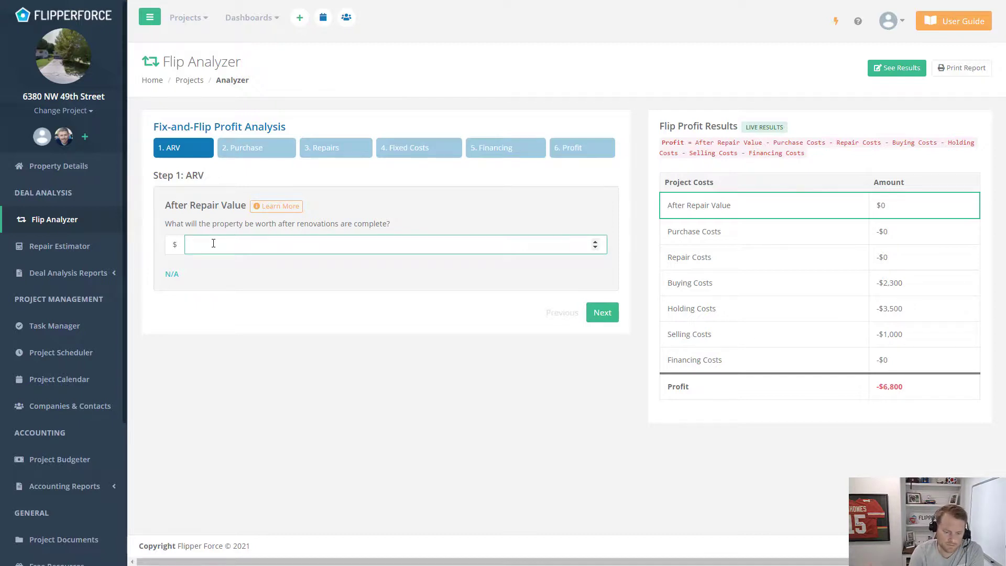
{"action": "type", "text": "250000"}
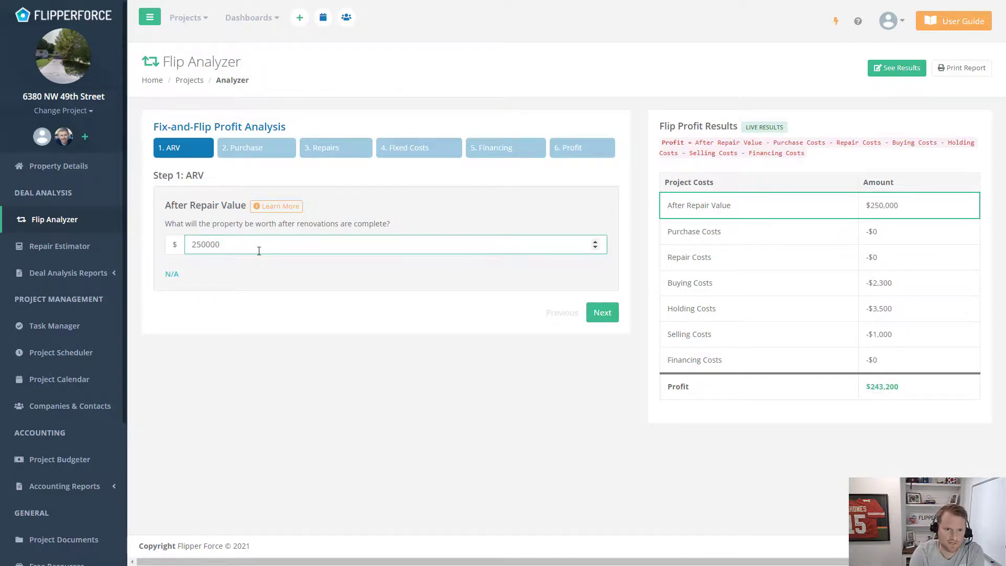
{"action": "left_click", "coordinate": [280, 272]}
{"action": "left_click", "coordinate": [270, 152]}
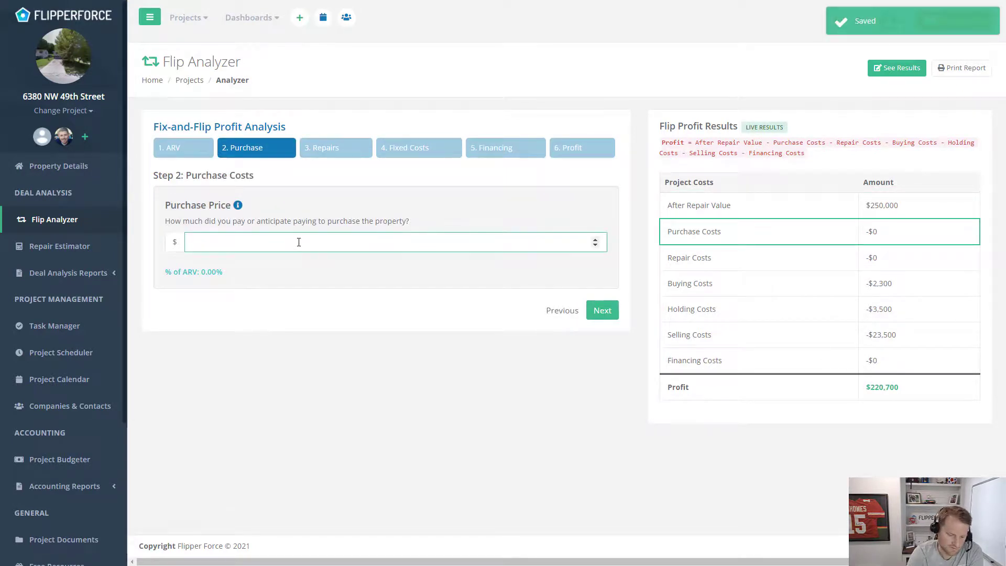
Enter a $100,000 purchase price and repairs priced per SF: 1,500 sq ft at $40 ($60,000)
{"action": "type", "text": "100000"}
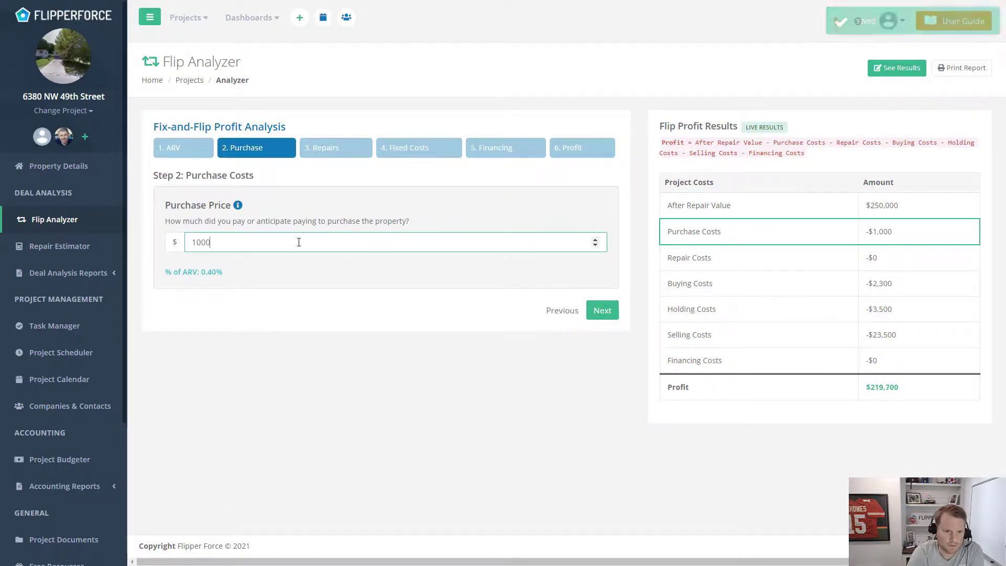
{"action": "left_click", "coordinate": [372, 264]}
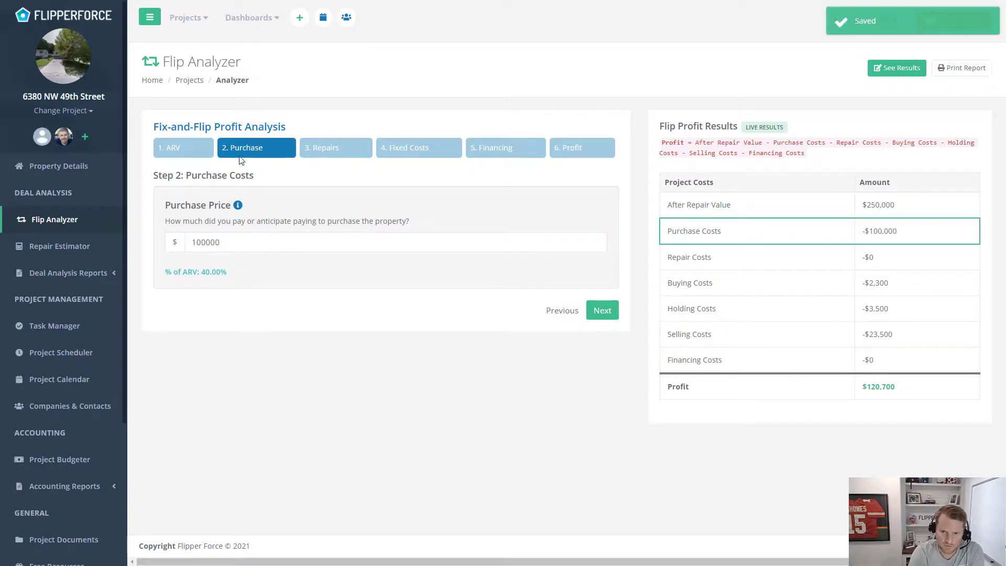
{"action": "left_click", "coordinate": [330, 149]}
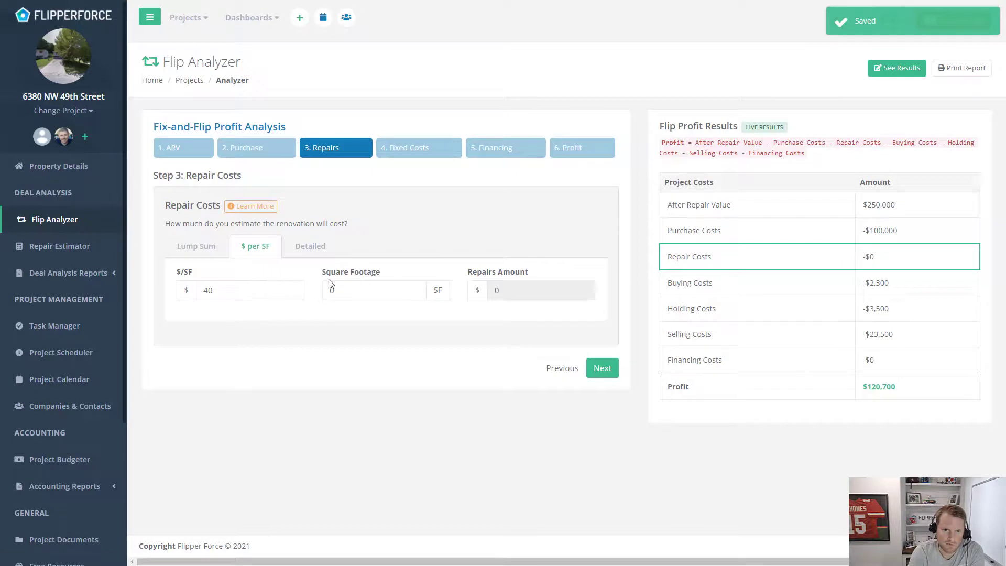
{"action": "left_click", "coordinate": [208, 254]}
{"action": "left_click", "coordinate": [252, 255]}
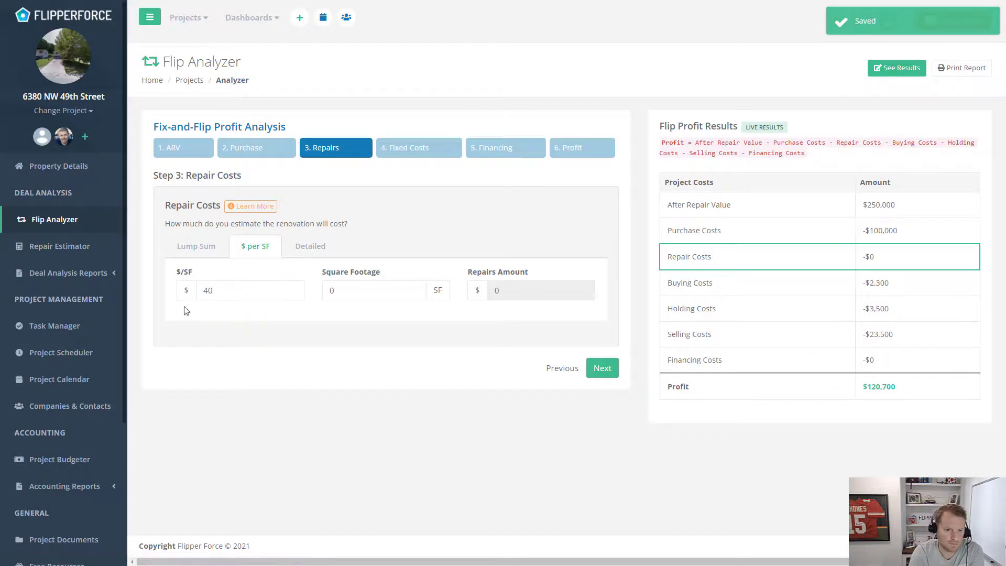
{"action": "left_click", "coordinate": [337, 290]}
{"action": "type", "text": "1500"}
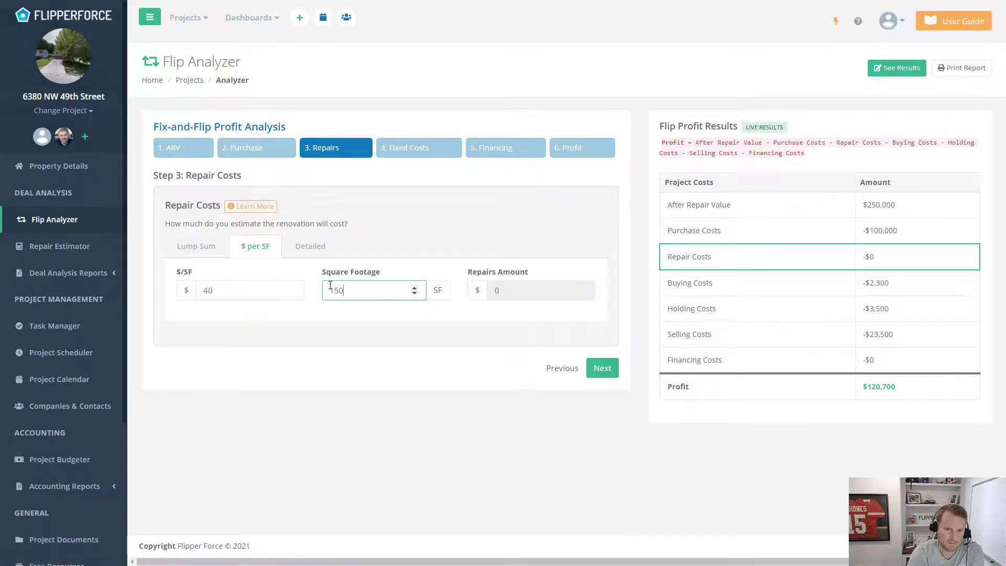
{"action": "left_click", "coordinate": [347, 319]}
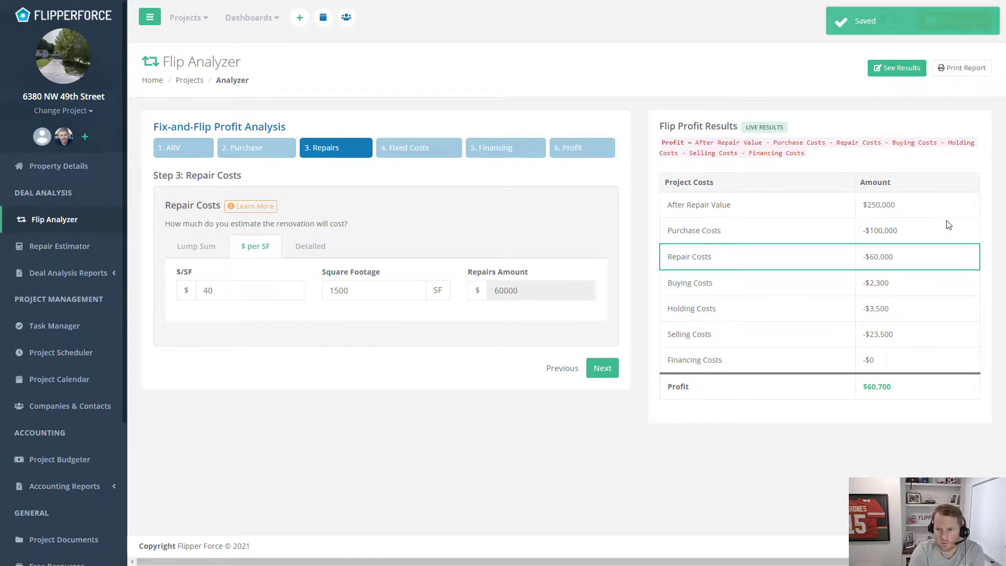
Review the default fixed costs: buying $2,300, holding $3,500, selling $23,500, totalling $29,300
{"action": "left_click", "coordinate": [422, 152]}
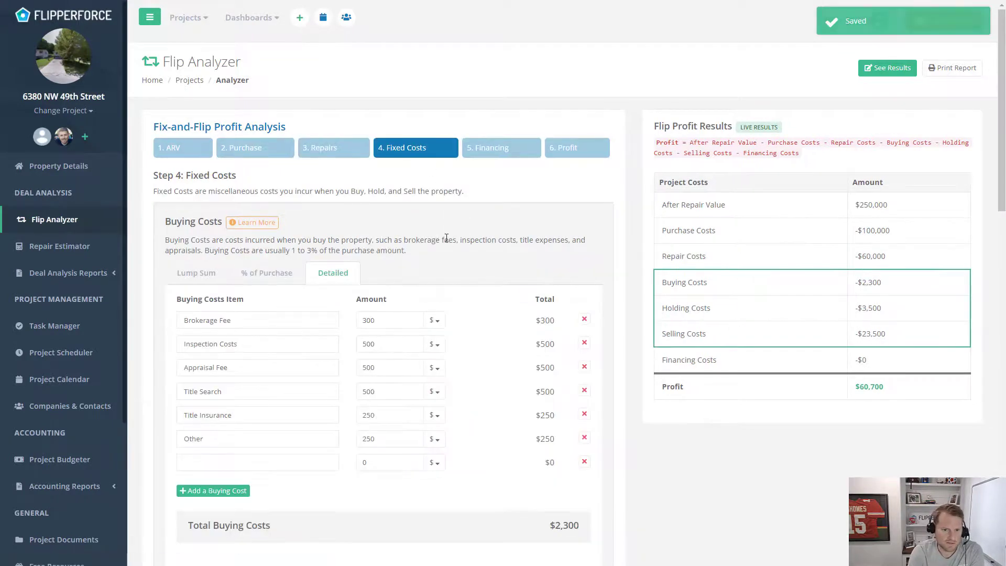
{"action": "scroll", "coordinate": [441, 195], "scroll_direction": "down", "scroll_amount": 14}
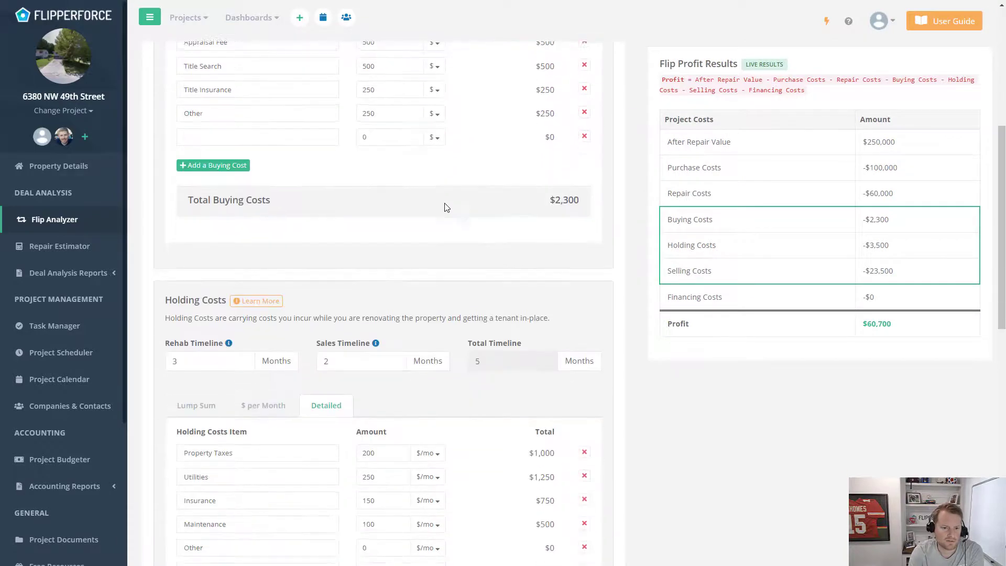
{"action": "scroll", "coordinate": [504, 245], "scroll_direction": "down", "scroll_amount": 4}
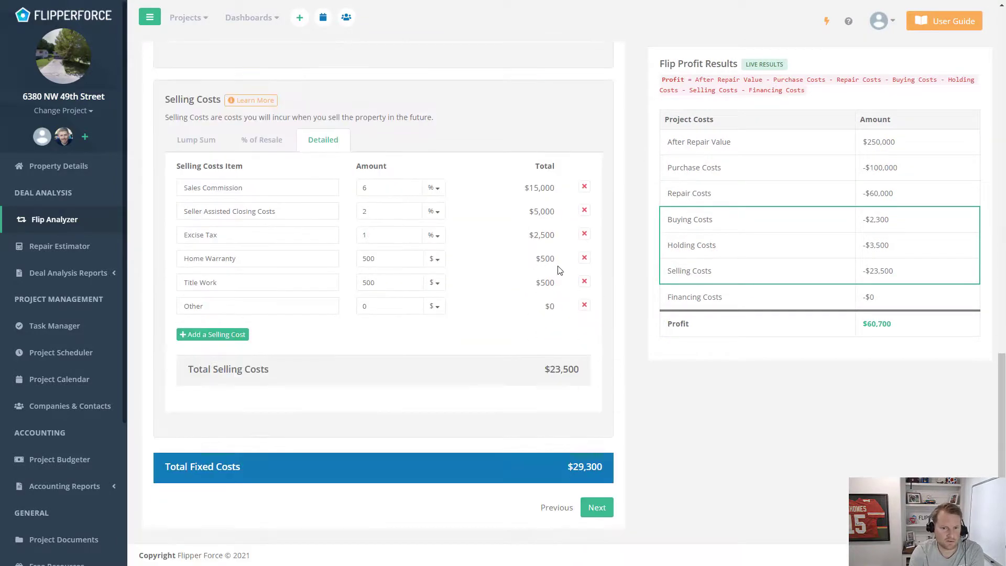
{"action": "scroll", "coordinate": [559, 265], "scroll_direction": "up", "scroll_amount": 15}
{"action": "scroll", "coordinate": [559, 265], "scroll_direction": "up", "scroll_amount": 5}
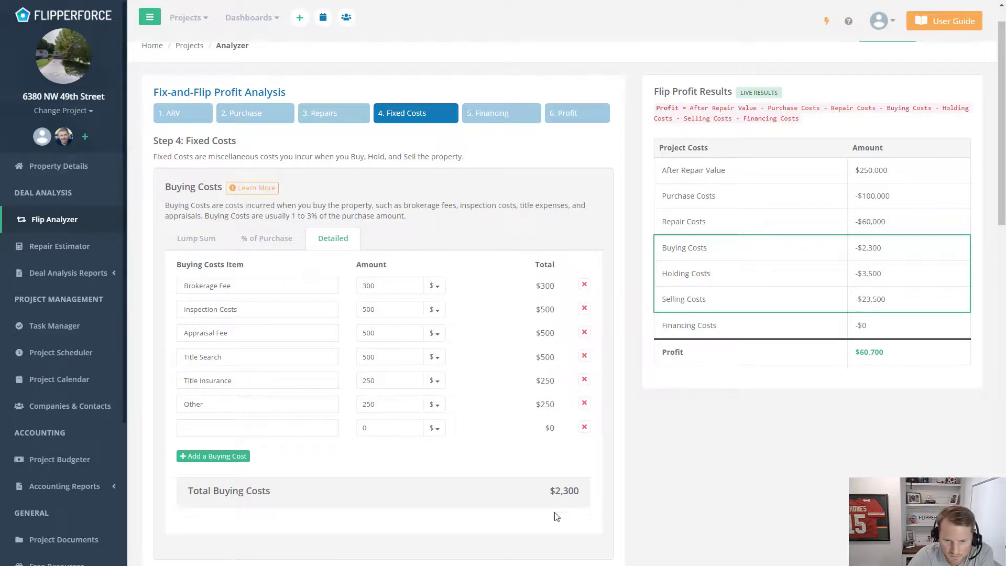
{"action": "scroll", "coordinate": [469, 297], "scroll_direction": "down", "scroll_amount": 2}
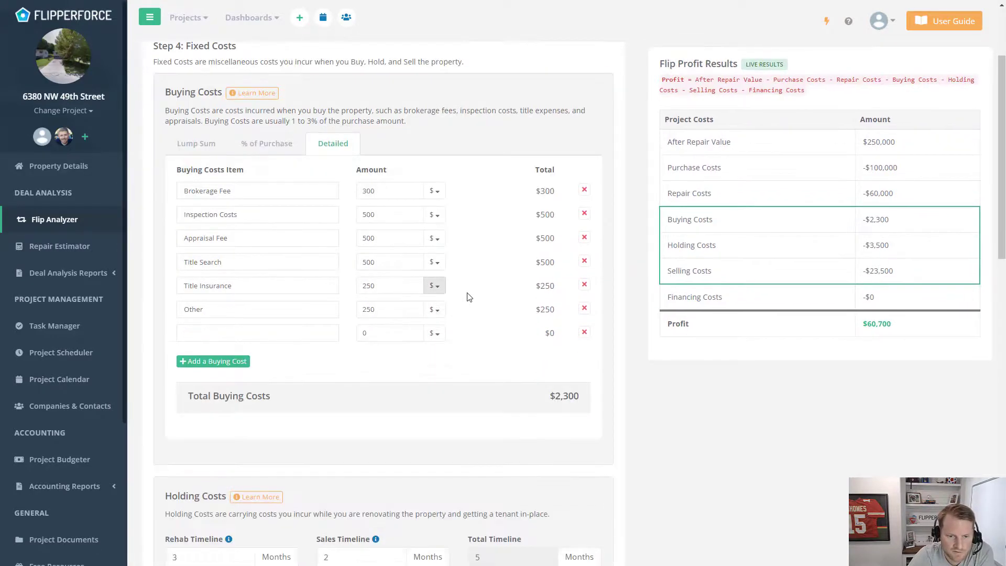
{"action": "scroll", "coordinate": [469, 297], "scroll_direction": "down", "scroll_amount": 4}
{"action": "scroll", "coordinate": [317, 332], "scroll_direction": "down", "scroll_amount": 3}
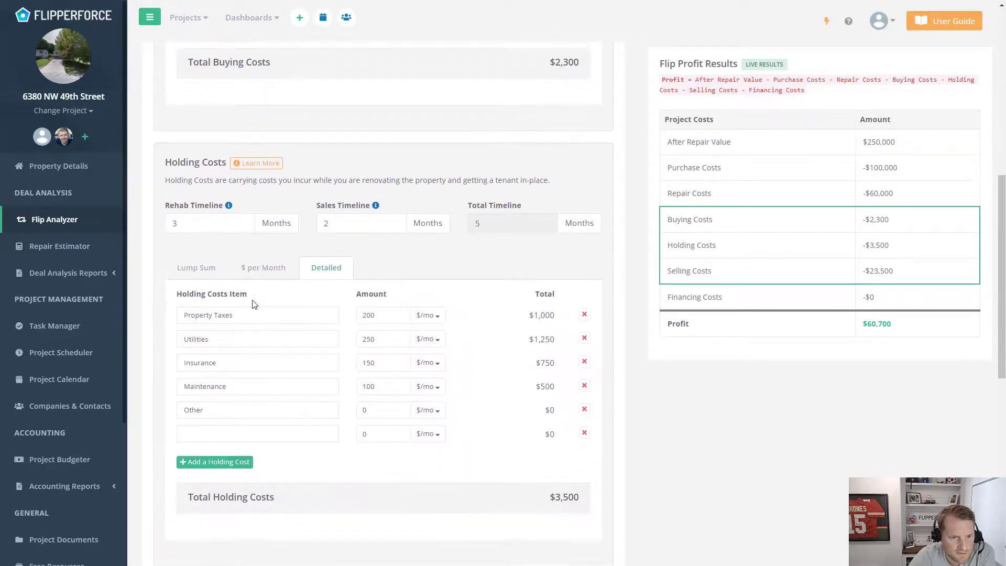
{"action": "scroll", "coordinate": [253, 304], "scroll_direction": "up", "scroll_amount": 1}
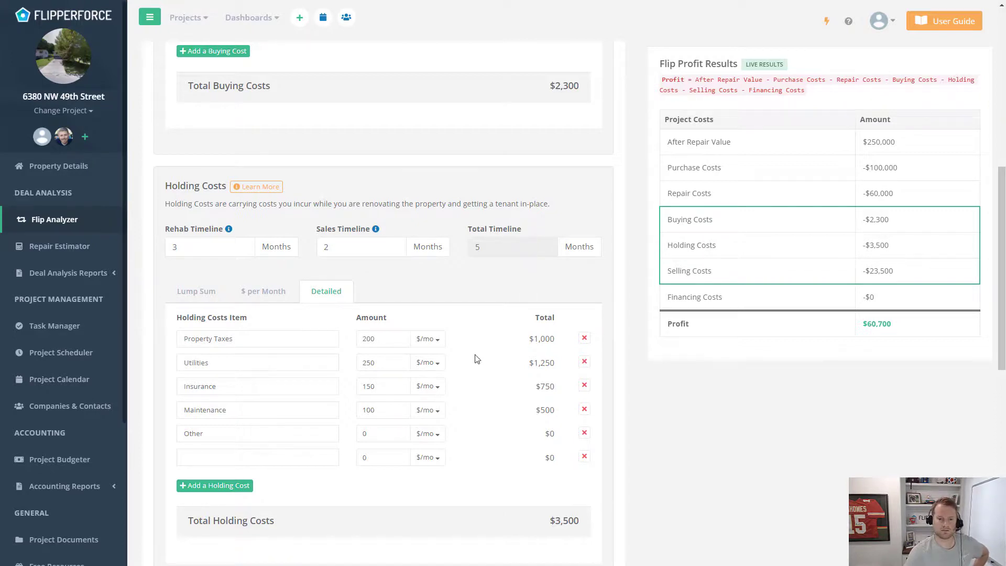
{"action": "scroll", "coordinate": [322, 380], "scroll_direction": "down", "scroll_amount": 2}
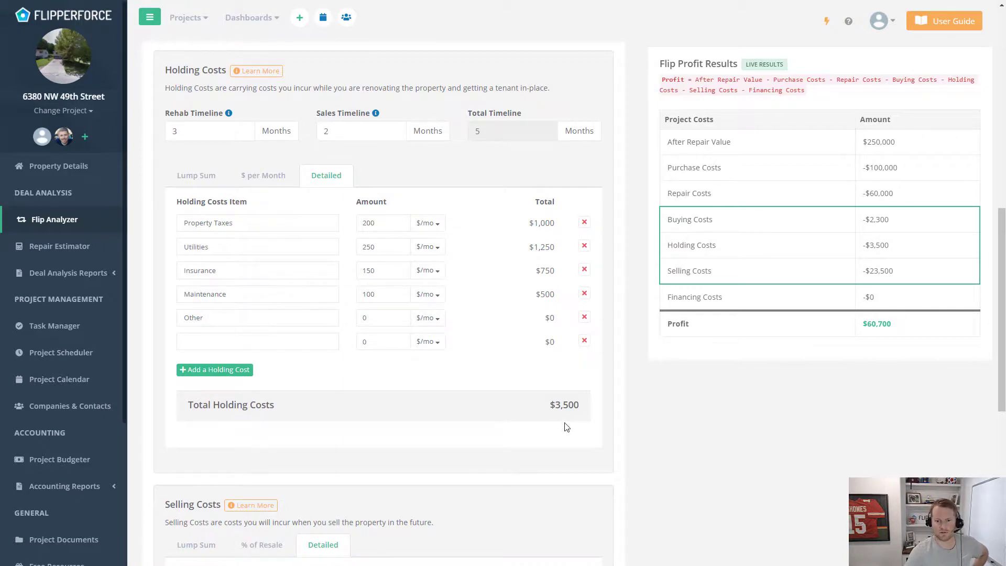
{"action": "scroll", "coordinate": [476, 225], "scroll_direction": "down", "scroll_amount": 6}
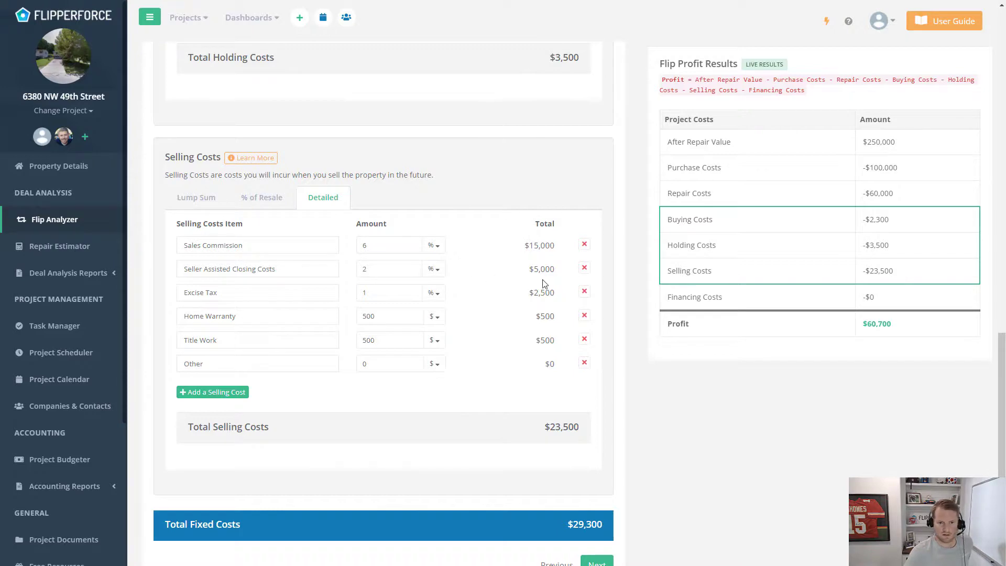
{"action": "scroll", "coordinate": [552, 273], "scroll_direction": "down", "scroll_amount": 1}
{"action": "scroll", "coordinate": [566, 305], "scroll_direction": "up", "scroll_amount": 15}
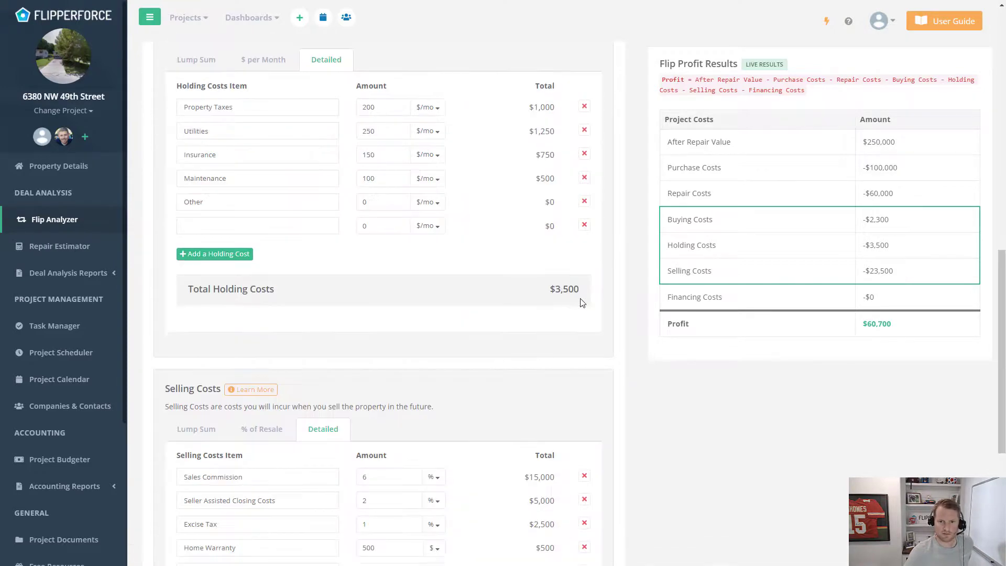
{"action": "scroll", "coordinate": [580, 296], "scroll_direction": "up", "scroll_amount": 2}
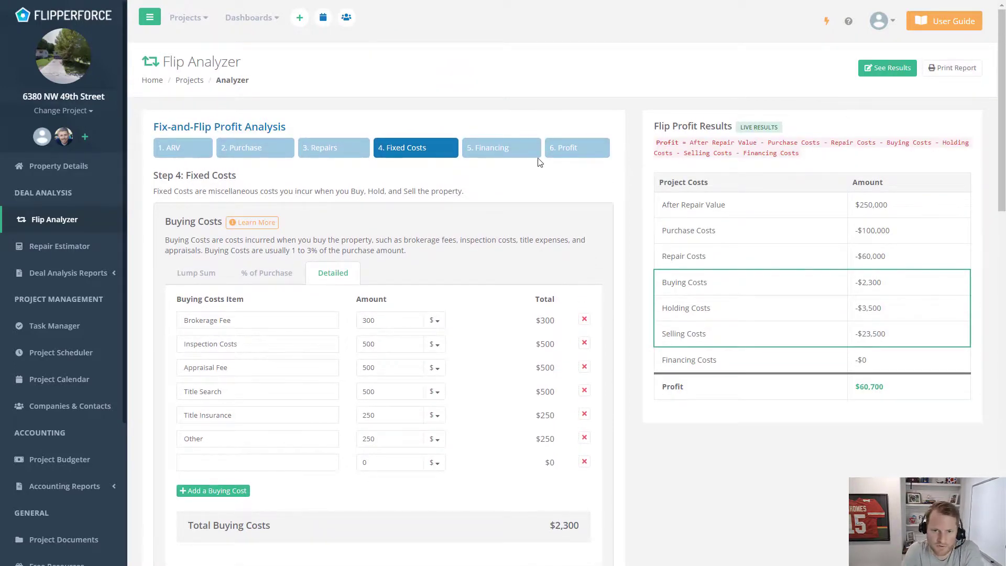
Add a Purchase & Repairs loan at 70% purchase LTV, giving $130,000 and $11,700 financing costs
{"action": "left_click", "coordinate": [515, 152]}
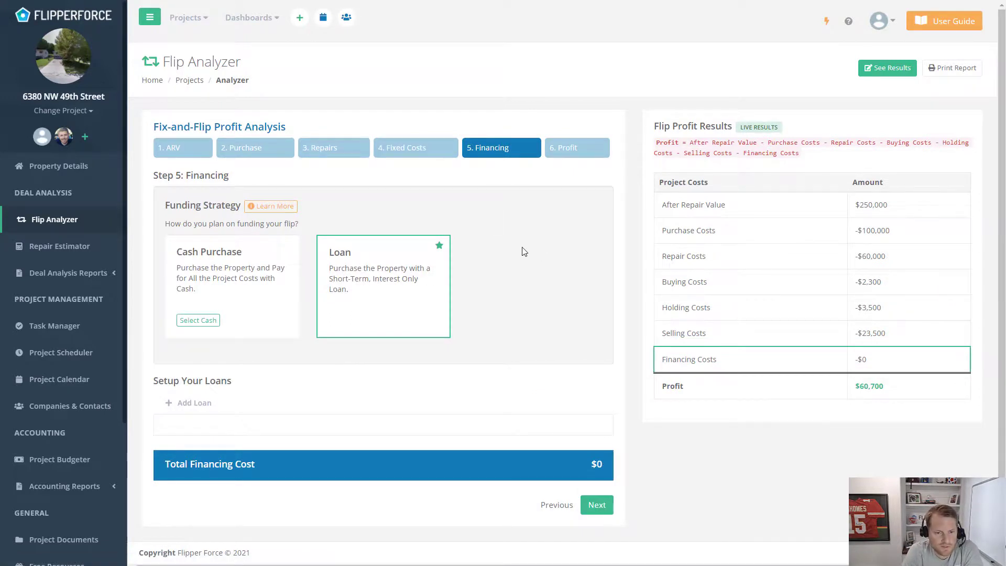
{"action": "left_click", "coordinate": [204, 406]}
{"action": "scroll", "coordinate": [511, 290], "scroll_direction": "down", "scroll_amount": 3}
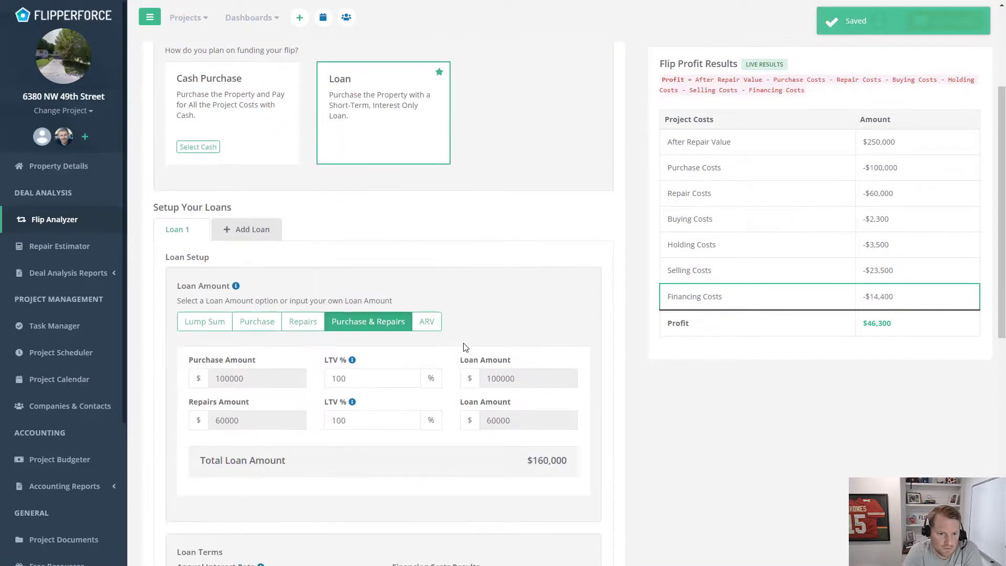
{"action": "scroll", "coordinate": [371, 351], "scroll_direction": "down", "scroll_amount": 2}
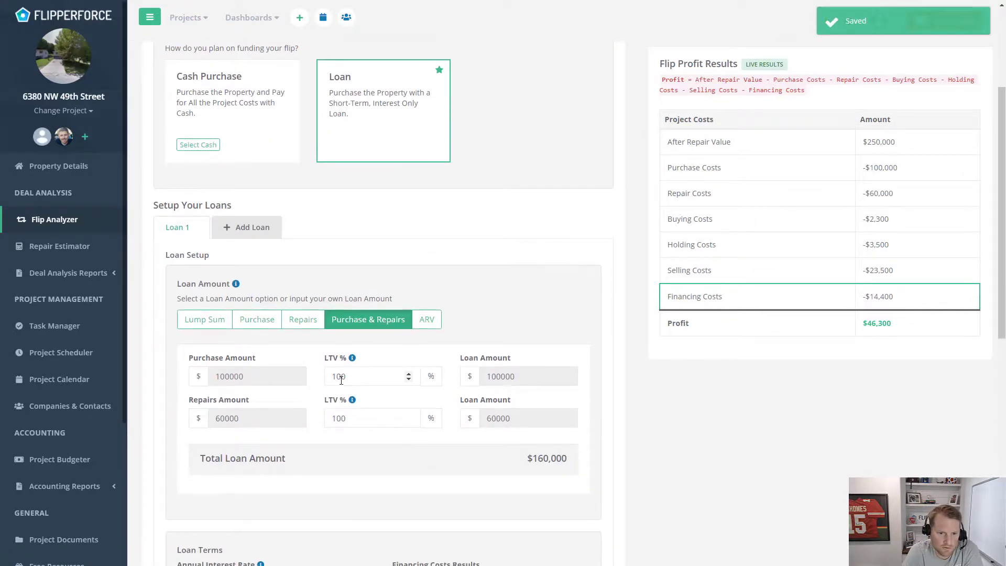
{"action": "scroll", "coordinate": [376, 341], "scroll_direction": "down", "scroll_amount": 1}
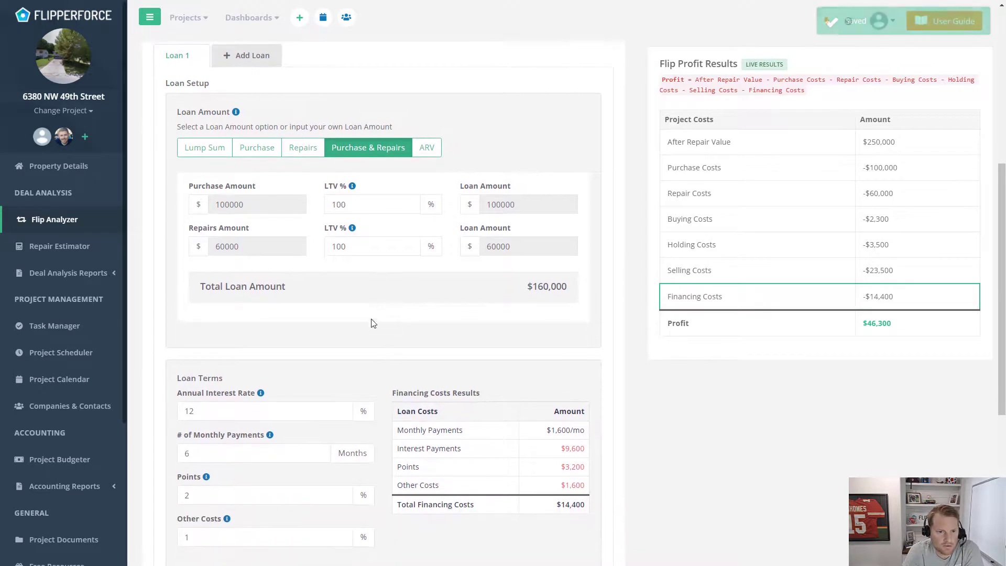
{"action": "double_click", "coordinate": [381, 204]}
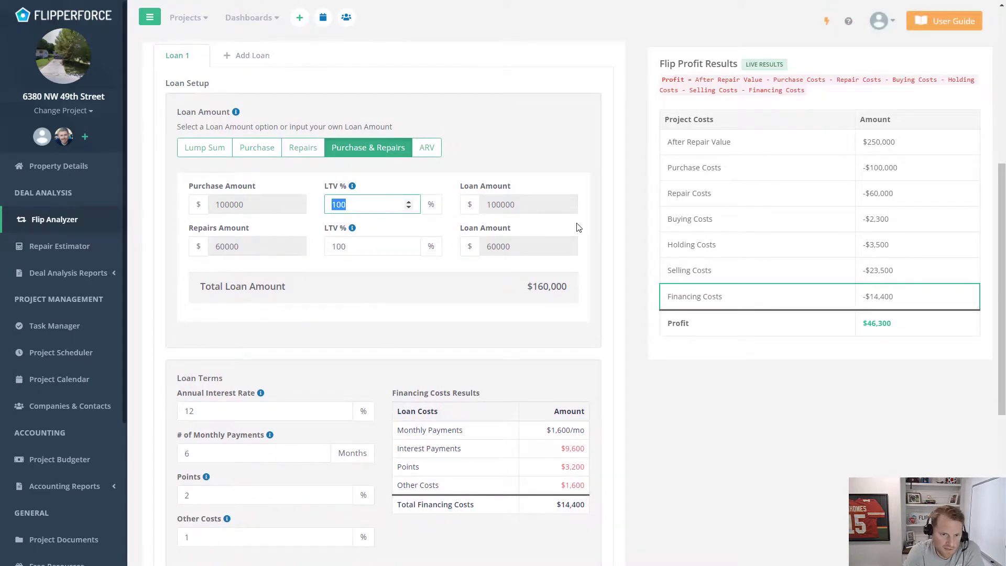
{"action": "type", "text": "70"}
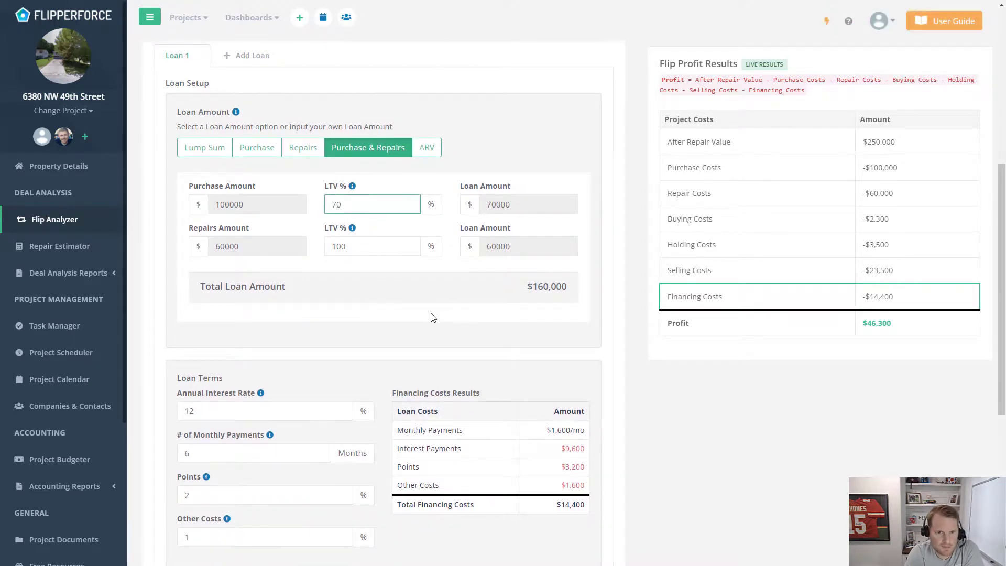
{"action": "left_click", "coordinate": [433, 317]}
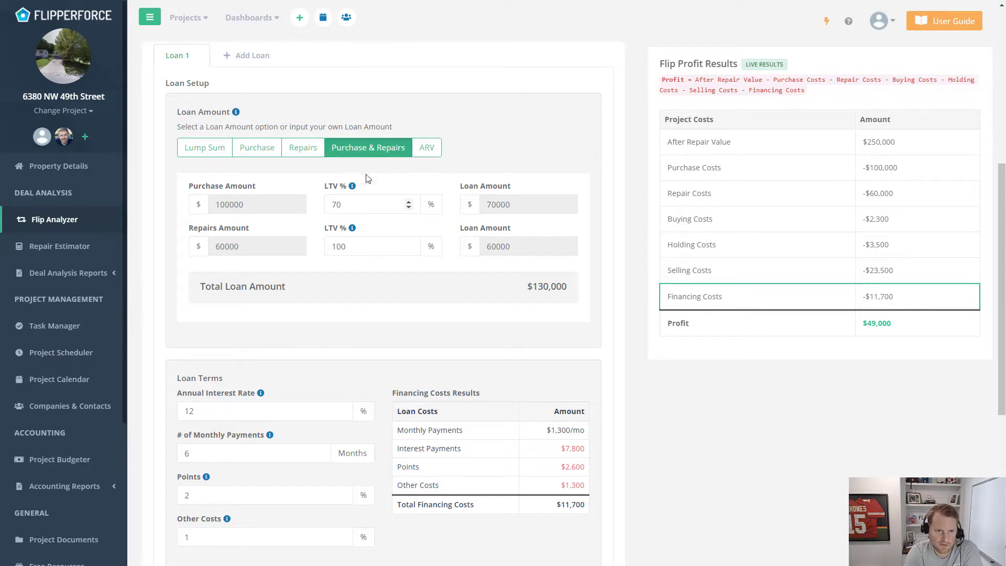
{"action": "scroll", "coordinate": [392, 223], "scroll_direction": "down", "scroll_amount": 2}
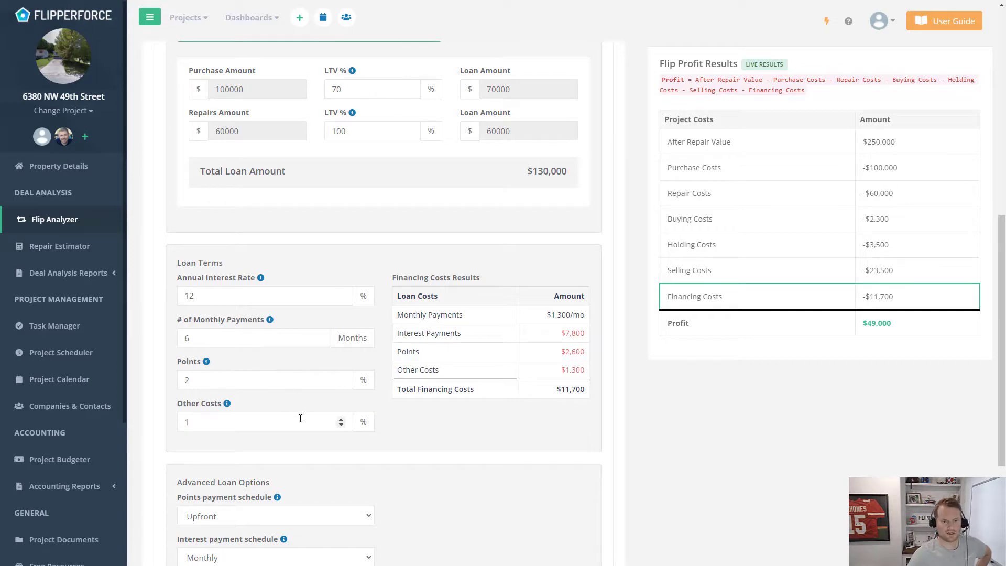
{"action": "scroll", "coordinate": [335, 400], "scroll_direction": "down", "scroll_amount": 4}
{"action": "scroll", "coordinate": [561, 338], "scroll_direction": "up", "scroll_amount": 8}
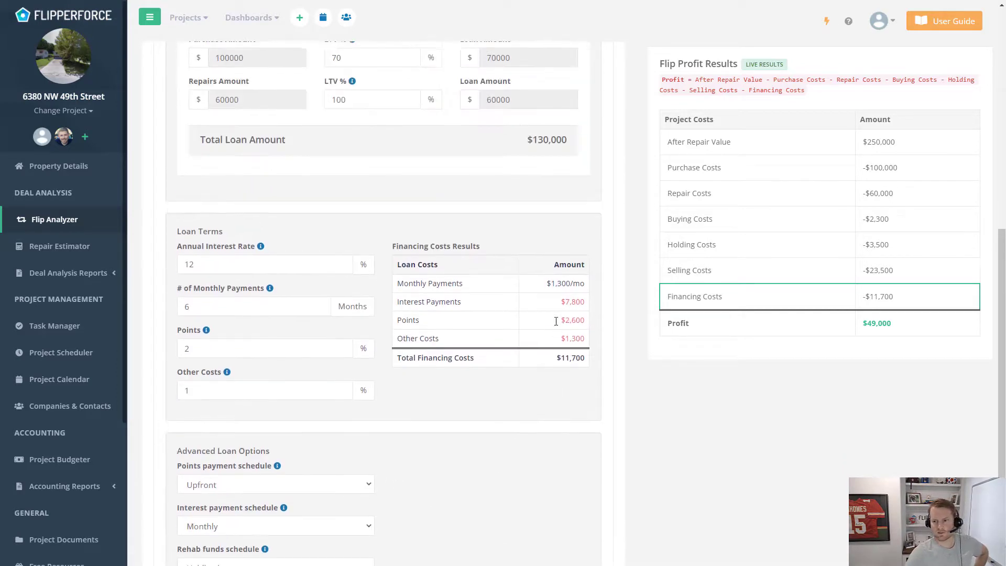
{"action": "scroll", "coordinate": [564, 314], "scroll_direction": "up", "scroll_amount": 5}
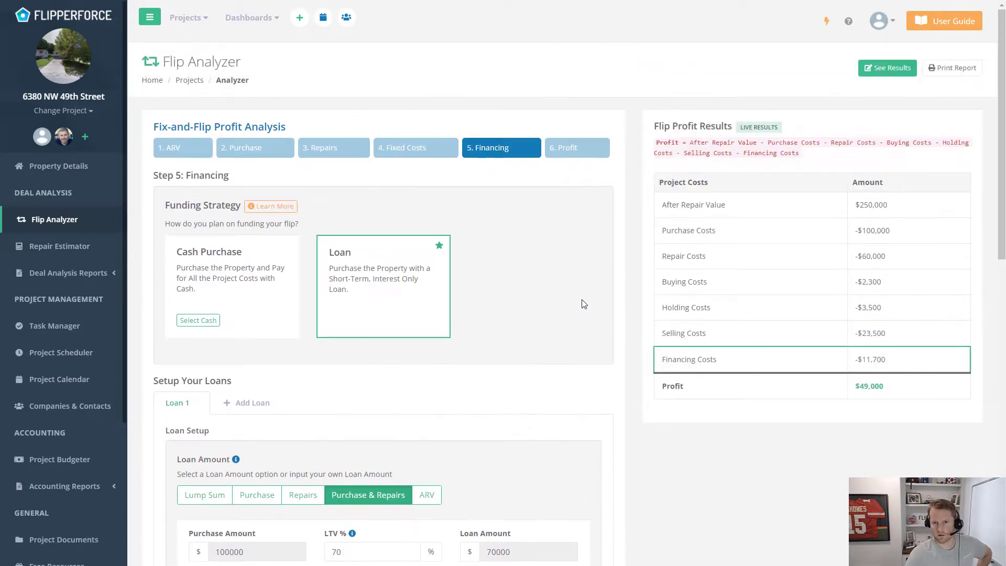
Review Profit Results: $49,000 profit and a $111,500 recommended max purchase price
{"action": "left_click", "coordinate": [576, 148]}
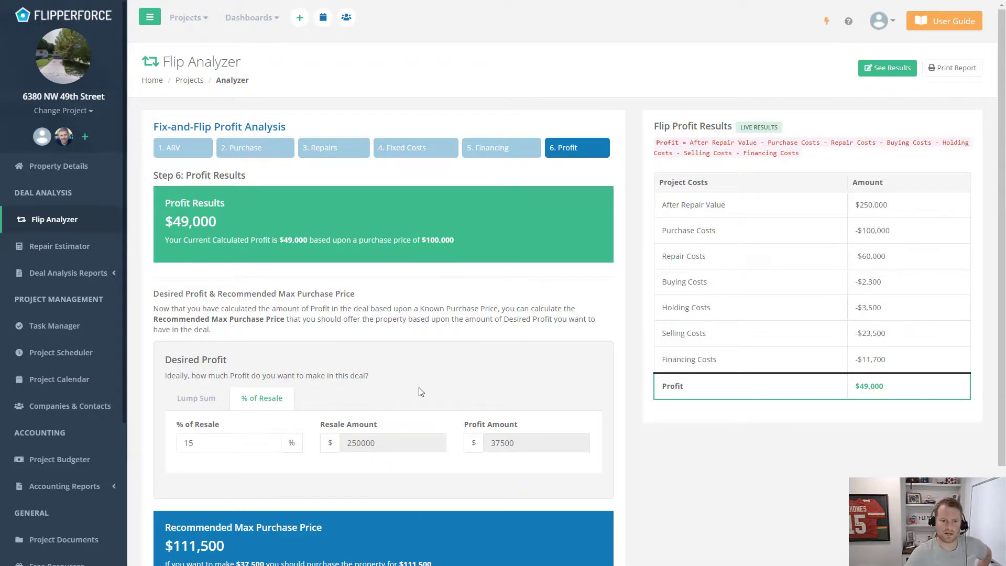
{"action": "scroll", "coordinate": [310, 398], "scroll_direction": "down", "scroll_amount": 1}
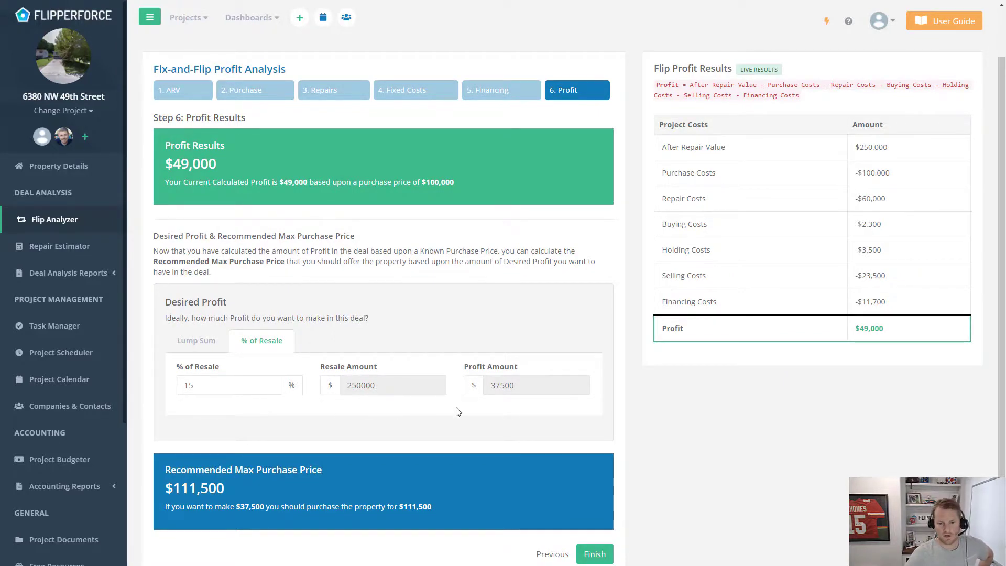
{"action": "scroll", "coordinate": [334, 450], "scroll_direction": "down", "scroll_amount": 1}
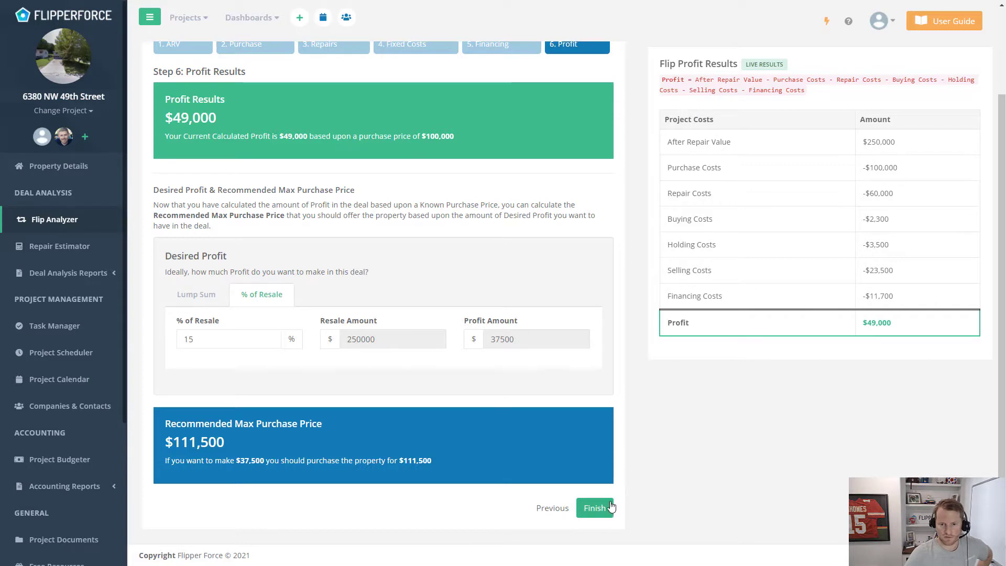
{"action": "scroll", "coordinate": [661, 401], "scroll_direction": "up", "scroll_amount": 2}
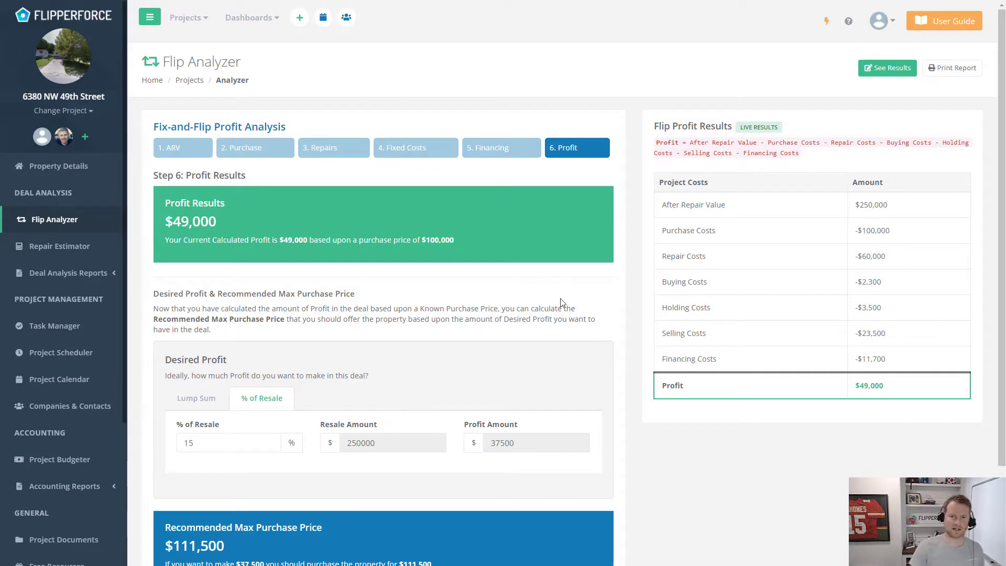
{"action": "left_click", "coordinate": [160, 148]}
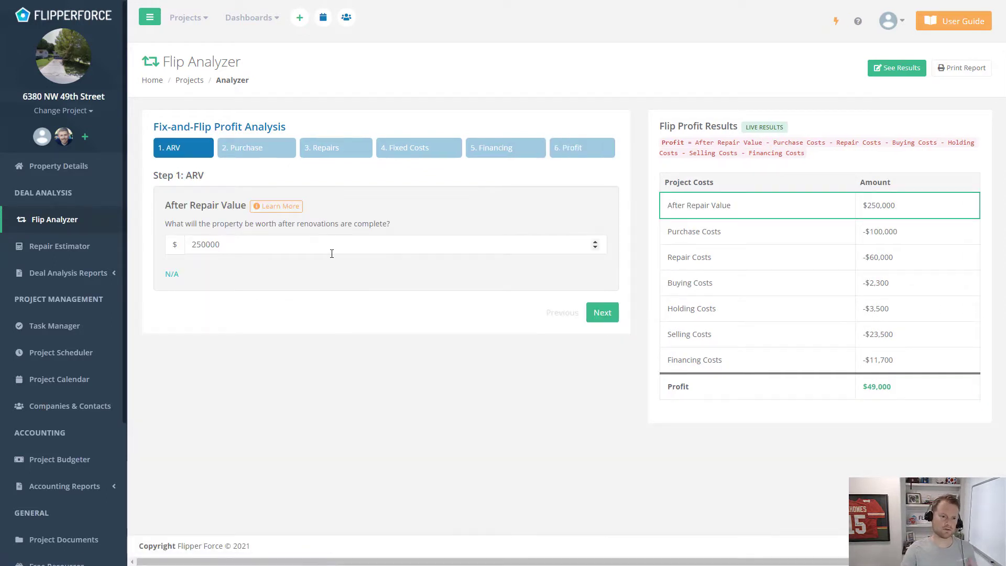
{"action": "left_click", "coordinate": [275, 155]}
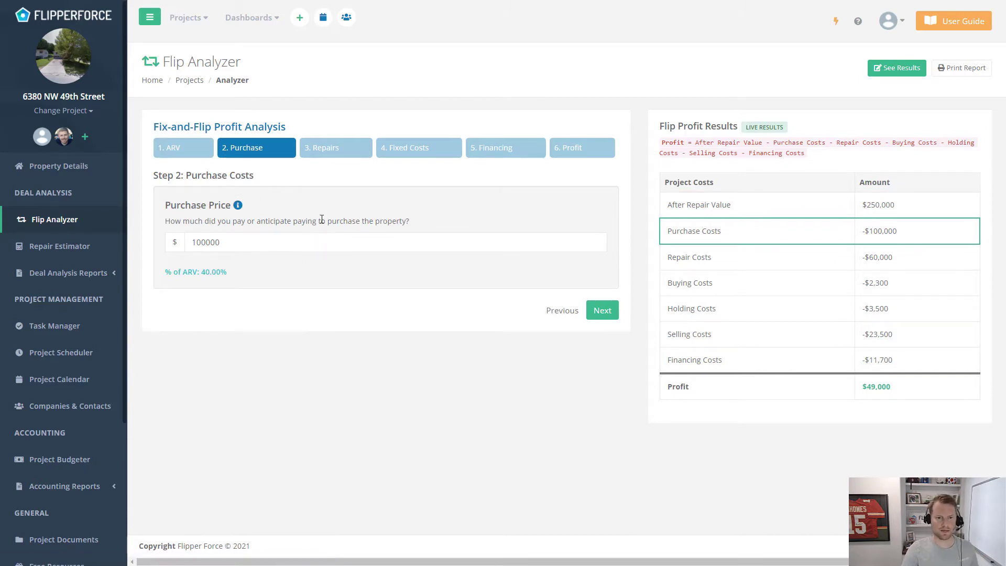
{"action": "left_click", "coordinate": [335, 151]}
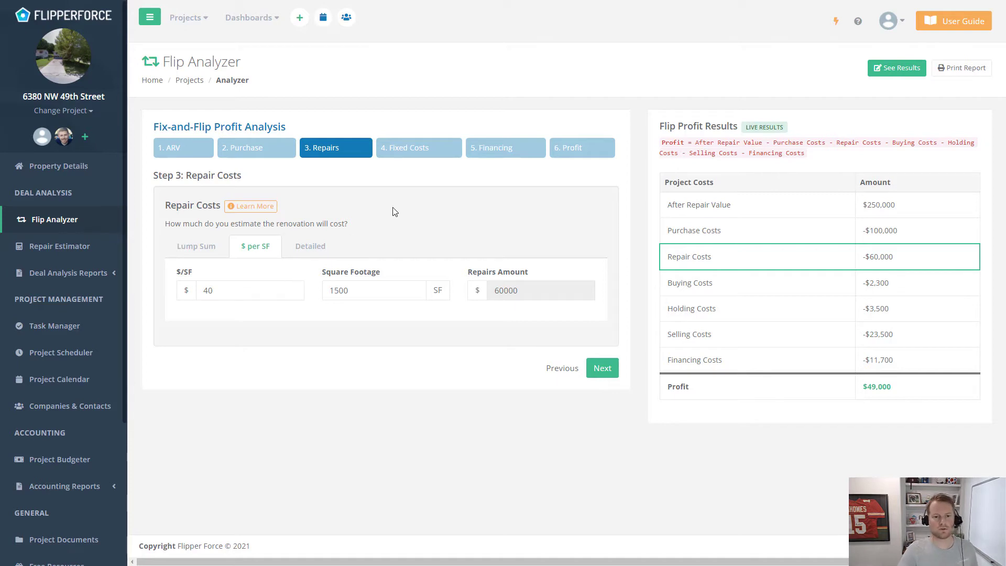
{"action": "left_click", "coordinate": [409, 155]}
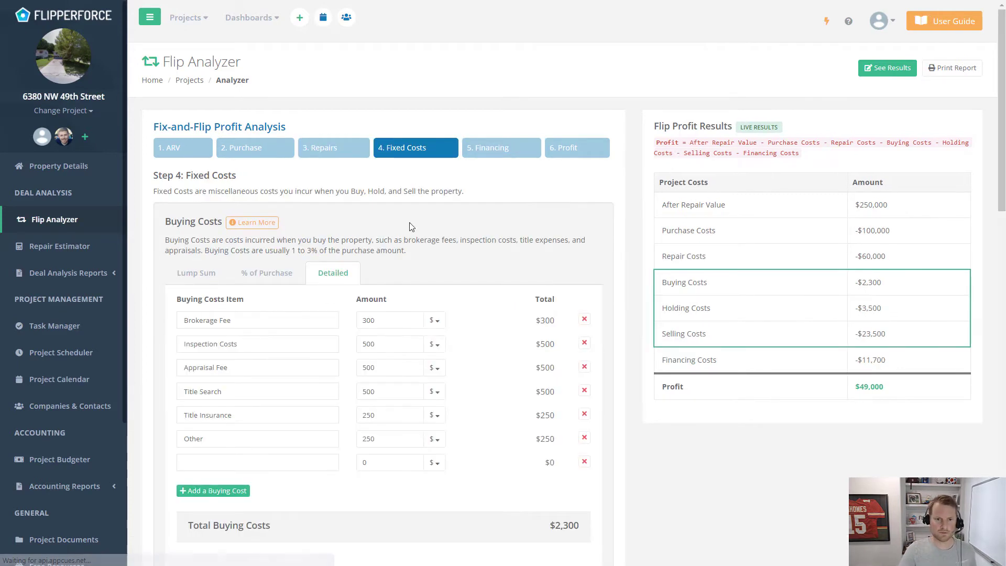
{"action": "scroll", "coordinate": [381, 289], "scroll_direction": "down", "scroll_amount": 1}
{"action": "scroll", "coordinate": [369, 305], "scroll_direction": "down", "scroll_amount": 12}
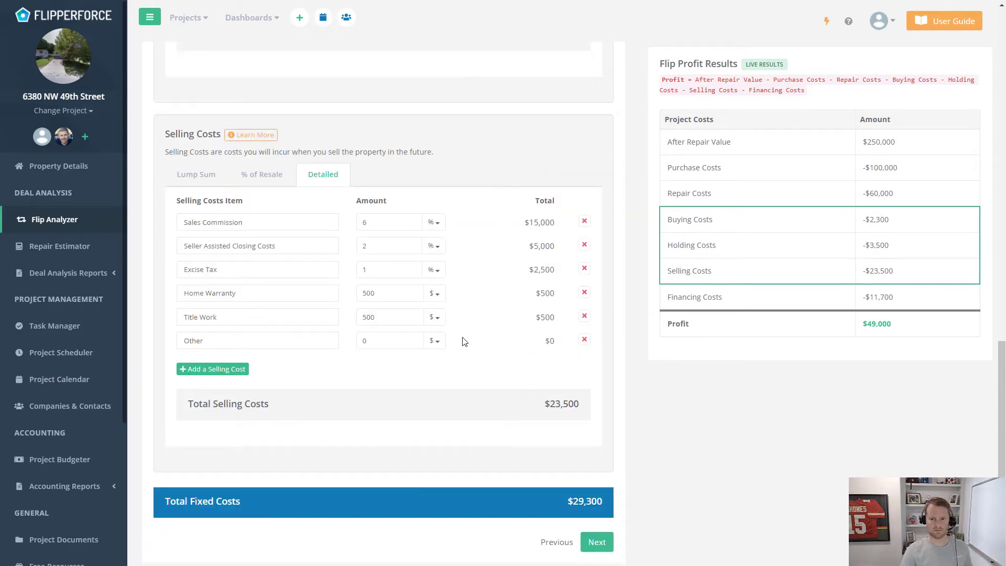
{"action": "scroll", "coordinate": [476, 332], "scroll_direction": "up", "scroll_amount": 10}
{"action": "scroll", "coordinate": [490, 334], "scroll_direction": "up", "scroll_amount": 3}
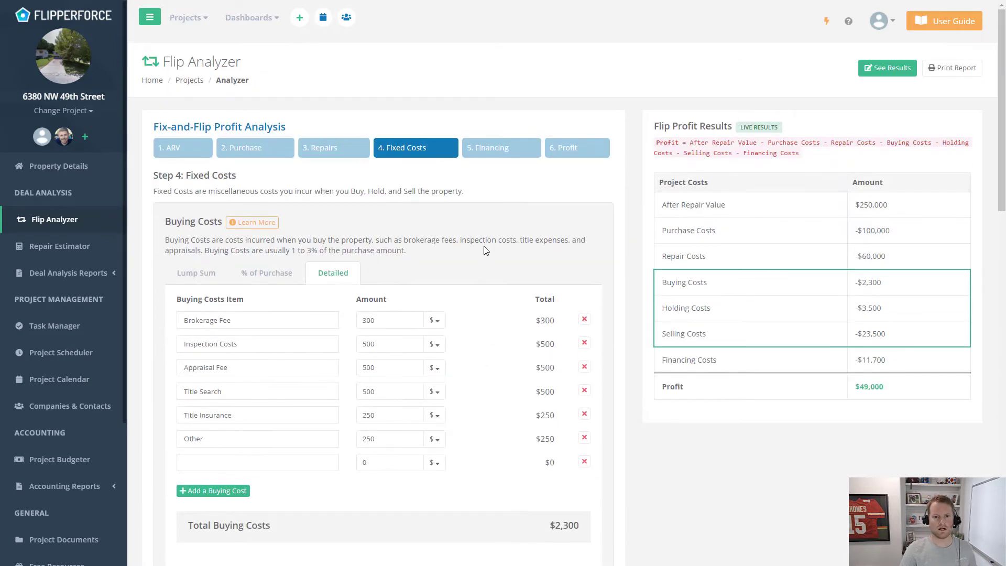
{"action": "left_click", "coordinate": [511, 150]}
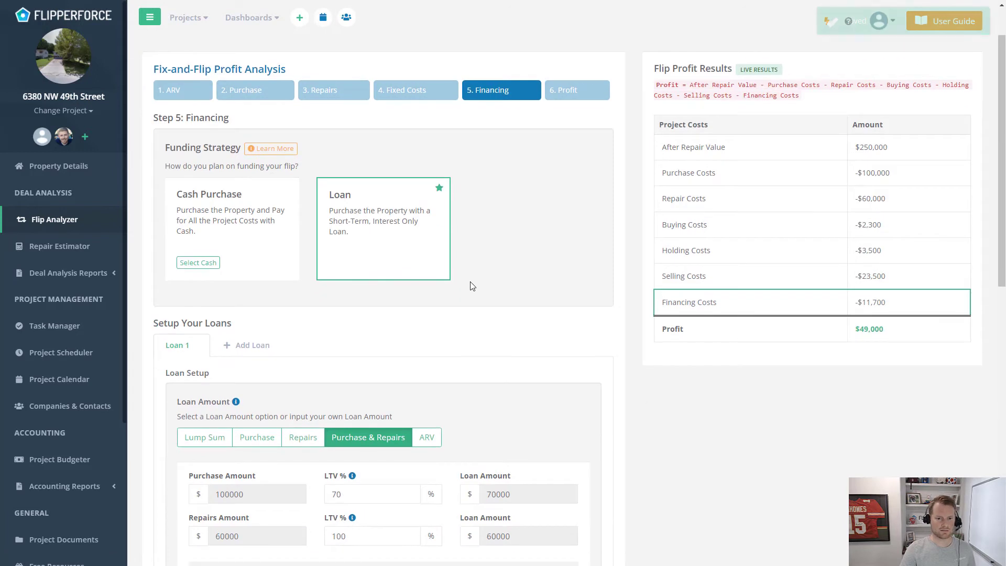
{"action": "scroll", "coordinate": [470, 277], "scroll_direction": "down", "scroll_amount": 4}
{"action": "scroll", "coordinate": [470, 299], "scroll_direction": "down", "scroll_amount": 1}
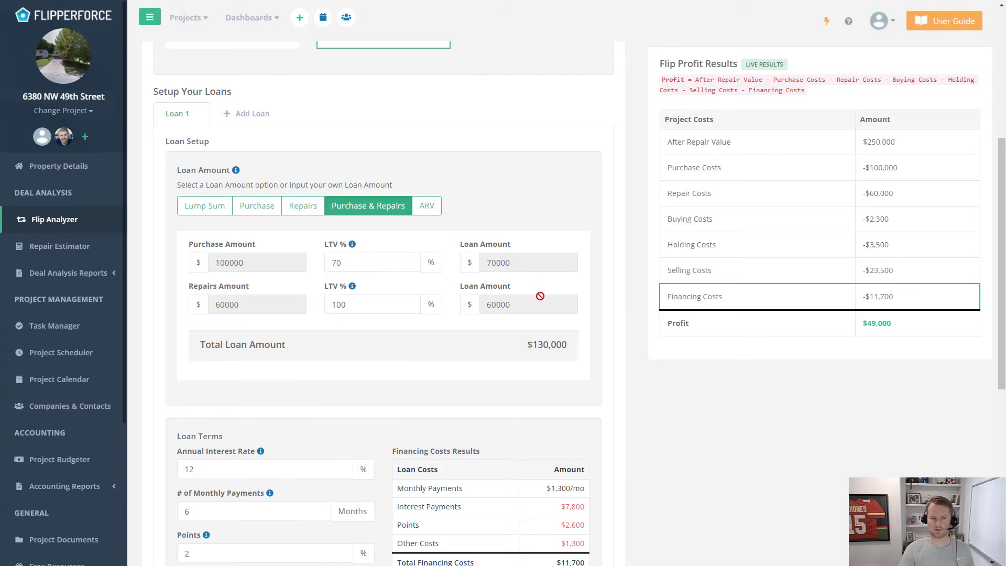
{"action": "scroll", "coordinate": [398, 312], "scroll_direction": "down", "scroll_amount": 2}
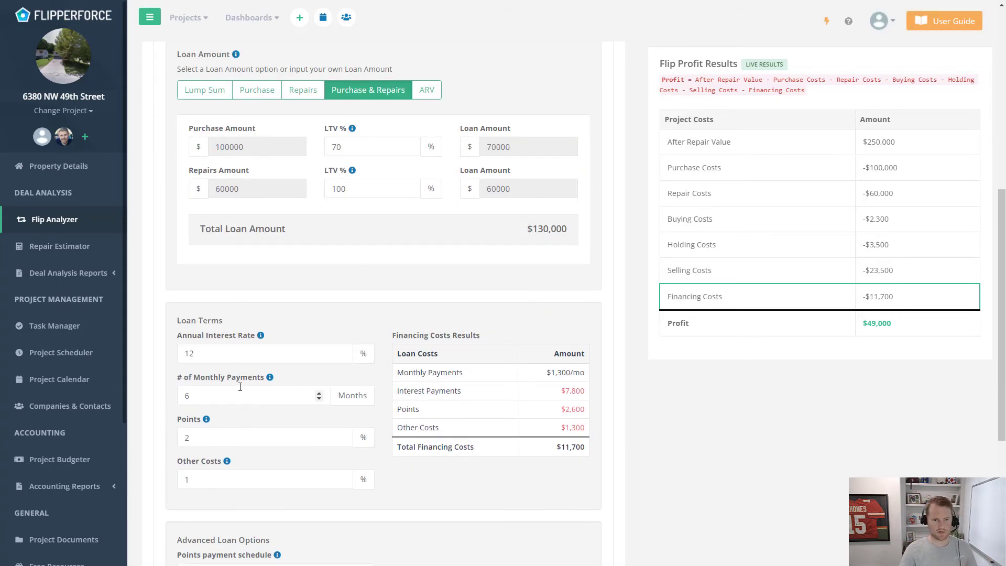
{"action": "scroll", "coordinate": [309, 344], "scroll_direction": "down", "scroll_amount": 2}
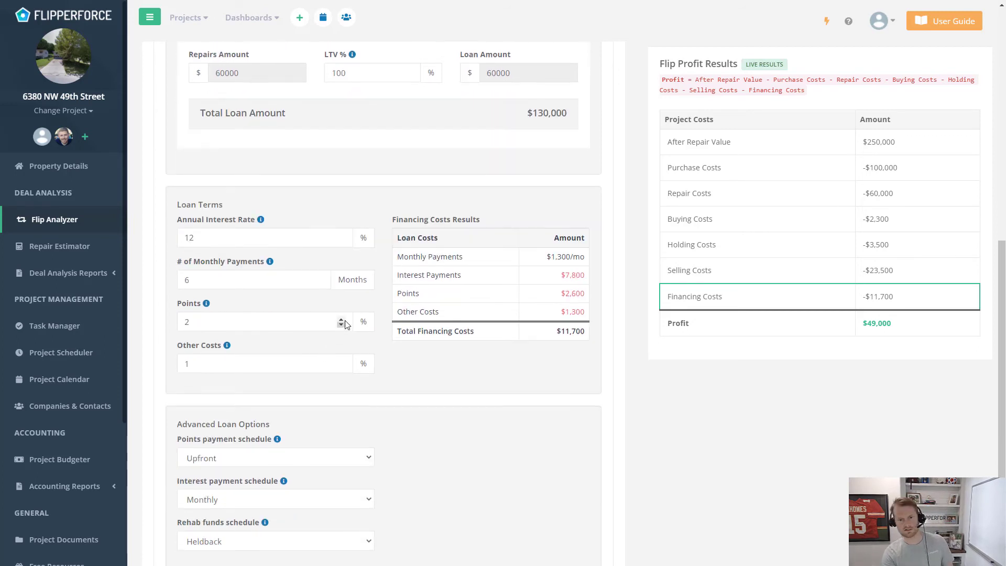
{"action": "scroll", "coordinate": [435, 309], "scroll_direction": "down", "scroll_amount": 2}
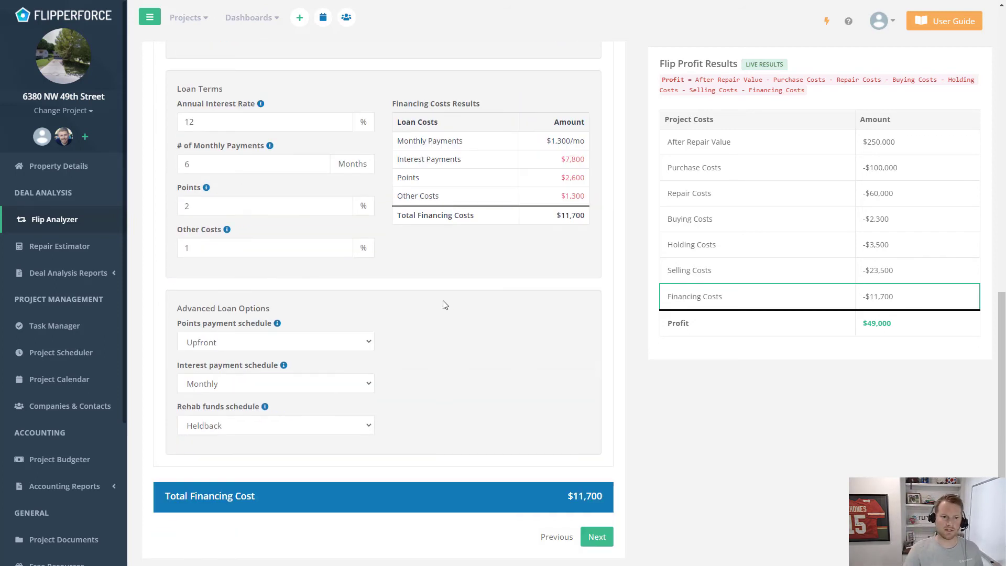
{"action": "left_click", "coordinate": [600, 541]}
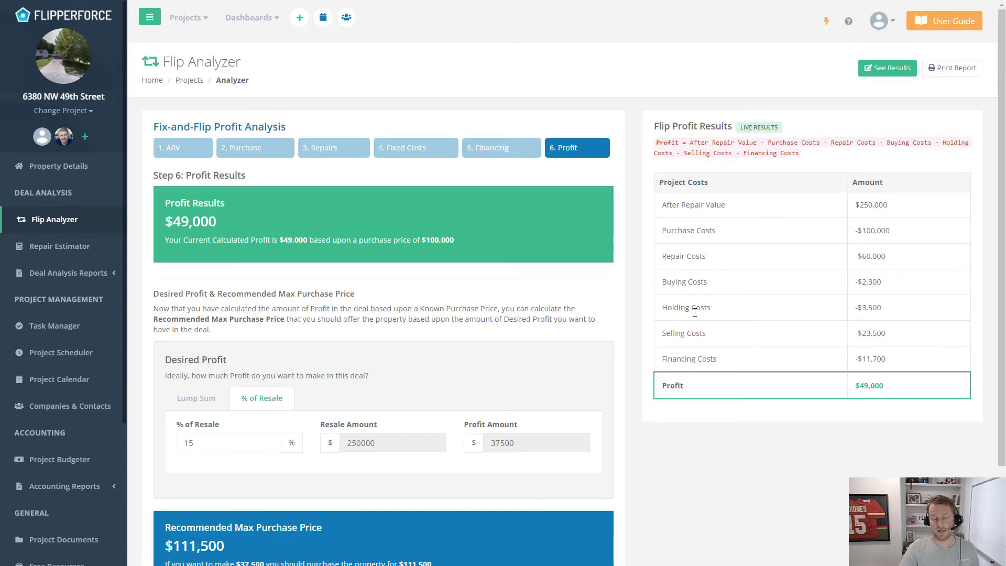